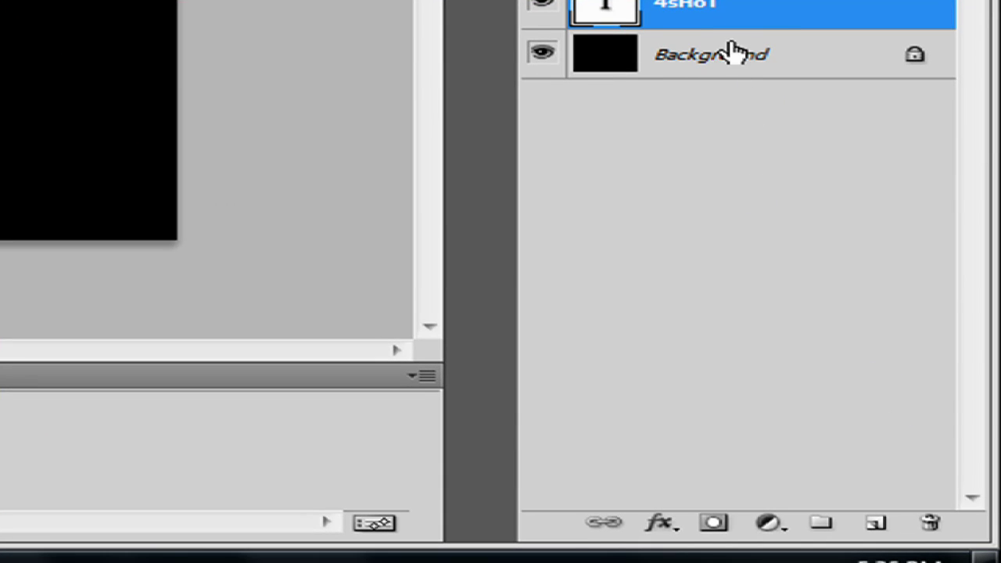
# - Add Layer 1 above the Background and set the foreground to red and the background to cyan
pyautogui.click(714, 52)
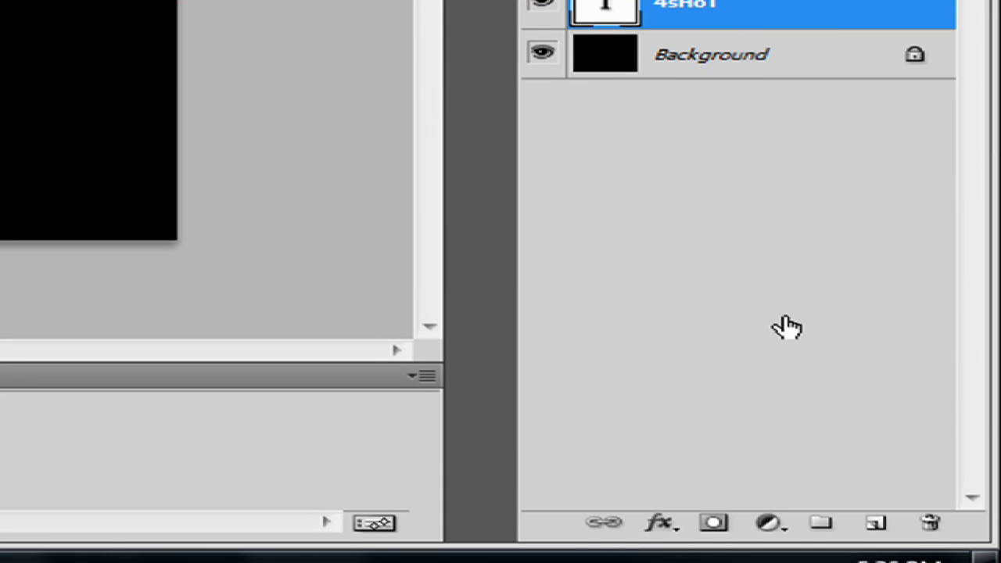
pyautogui.click(875, 523)
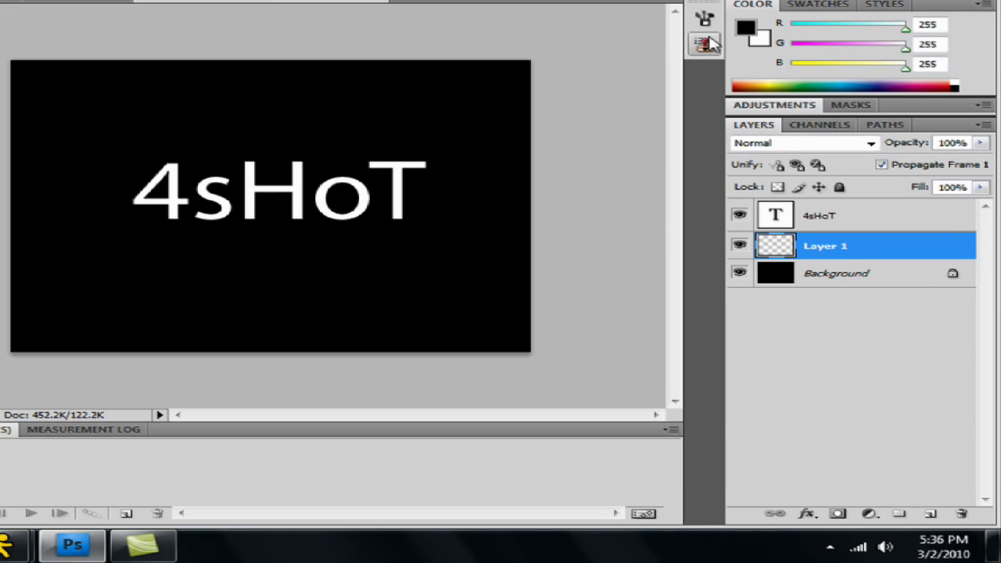
pyautogui.click(744, 29)
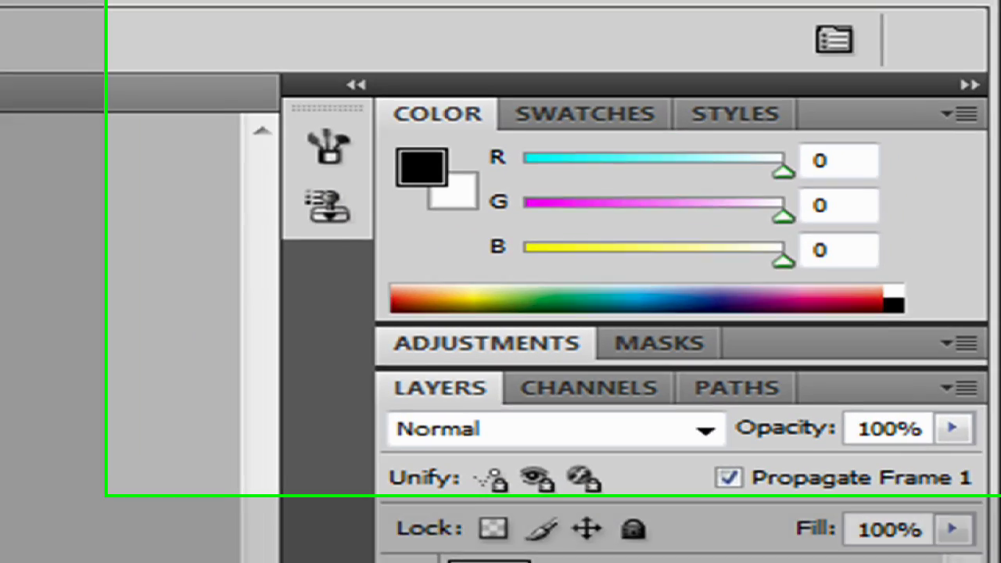
pyautogui.click(426, 165)
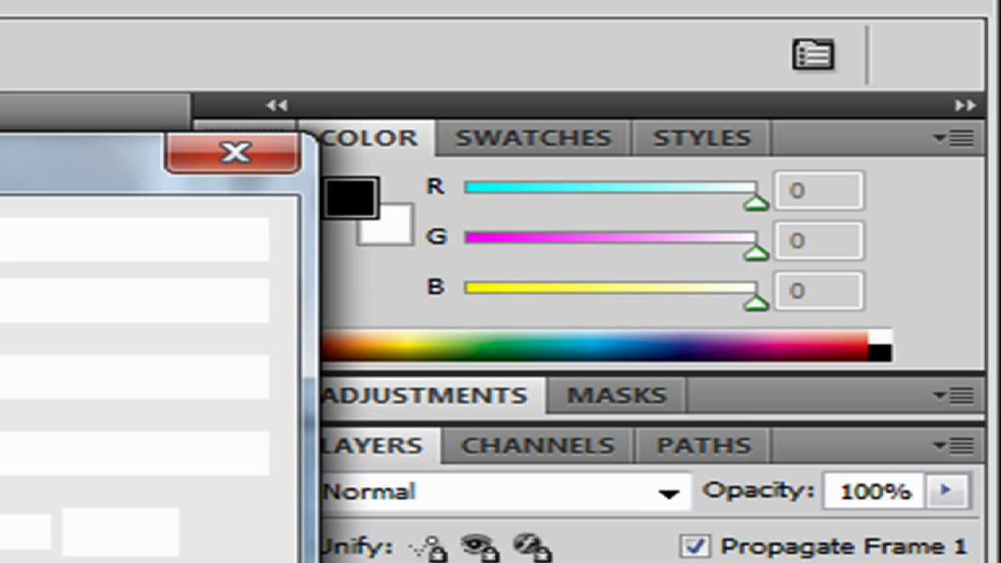
pyautogui.click(79, 245)
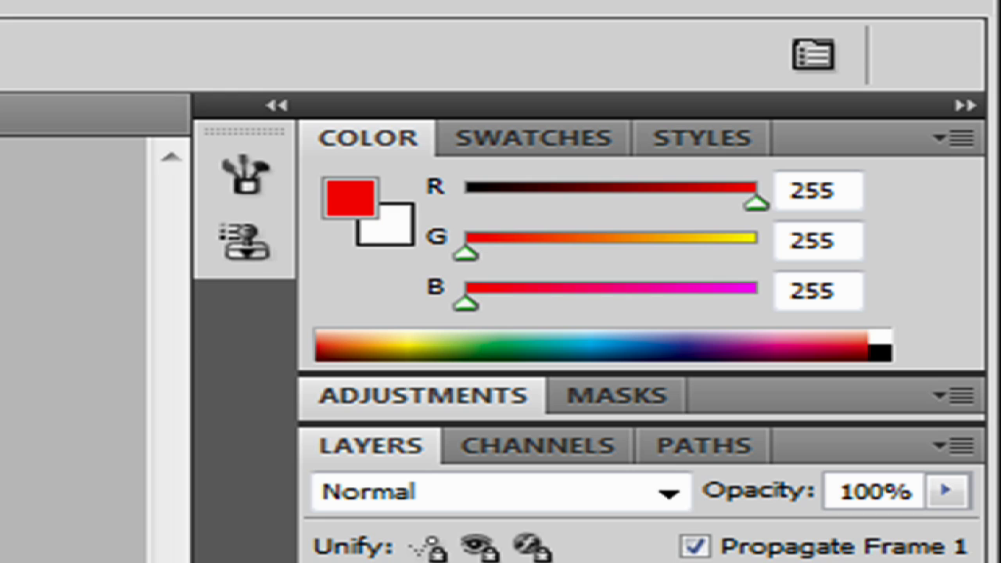
pyautogui.click(367, 230)
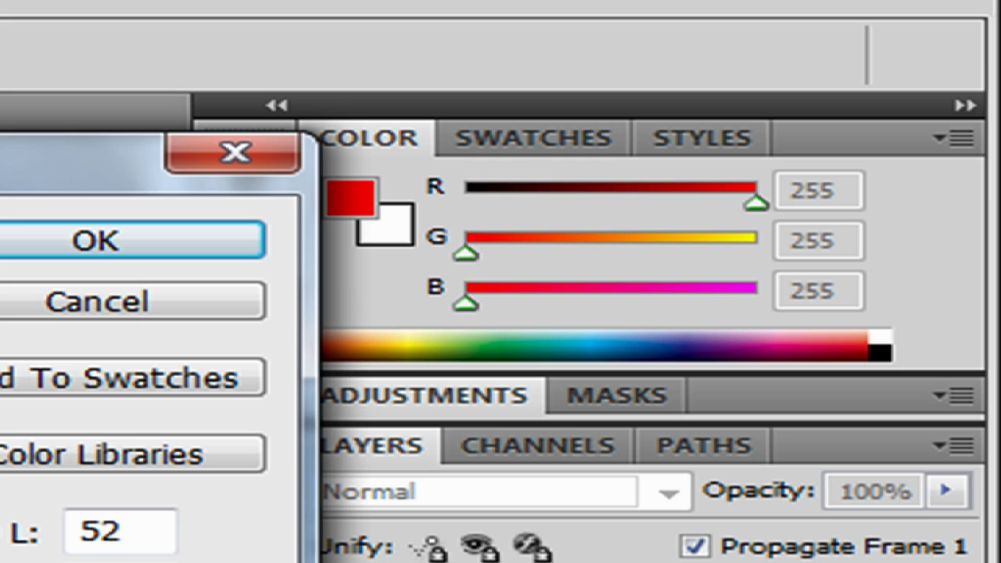
pyautogui.click(18, 242)
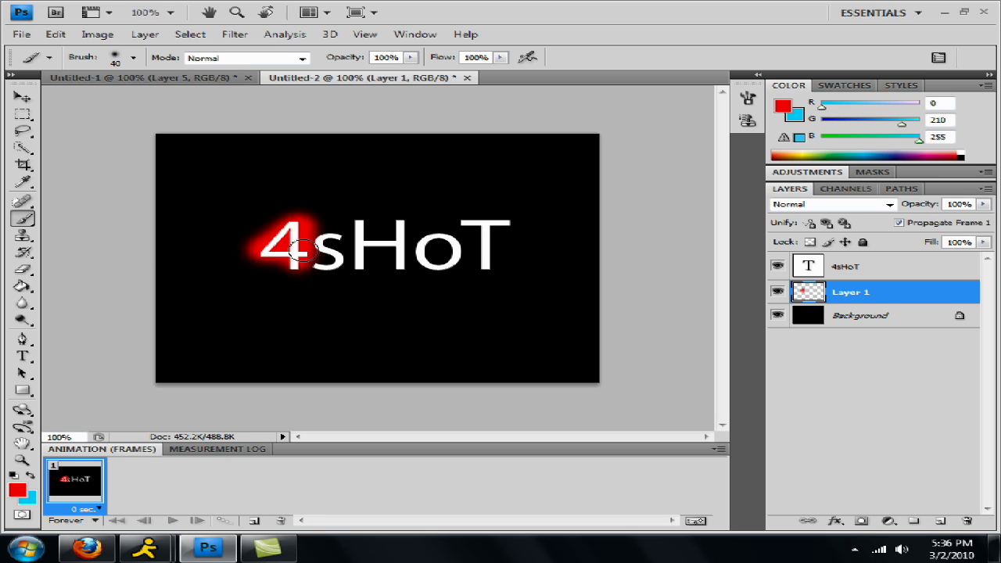
# - Add Layer 2 above the Background and paint a cyan glow over the 's'
pyautogui.click(856, 327)
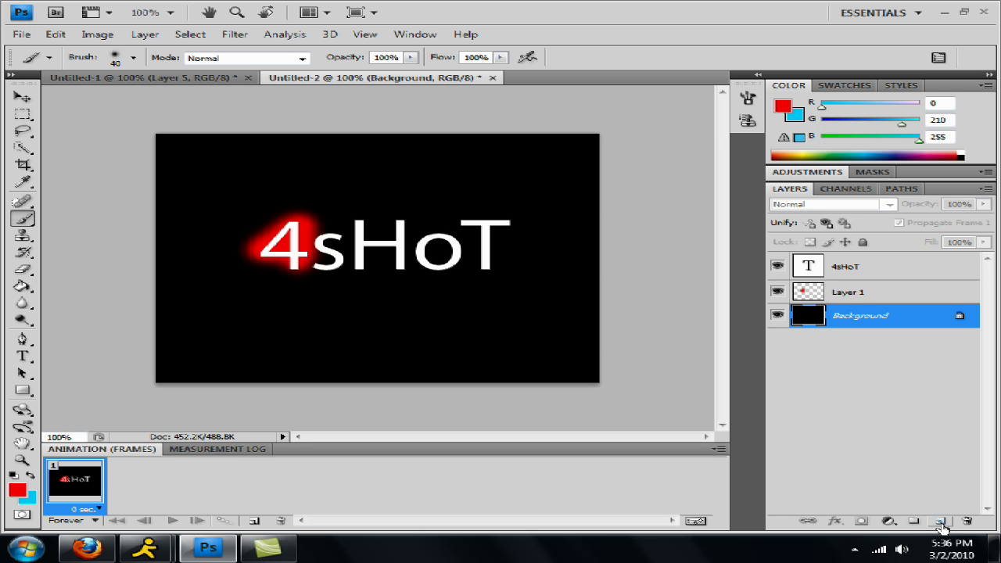
pyautogui.hotkey('ctrl', 'shift', 'alt', 'n')
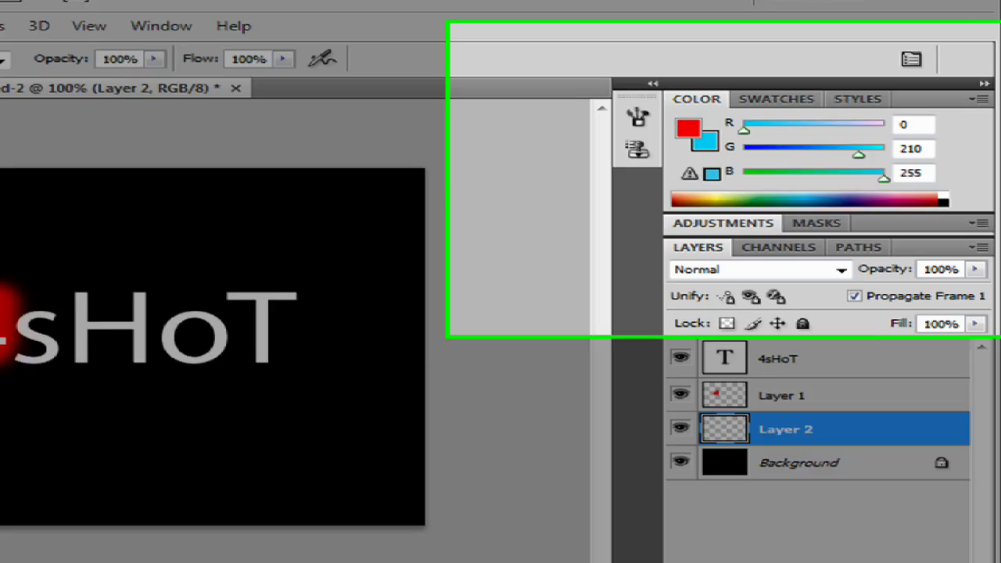
pyautogui.press('x')
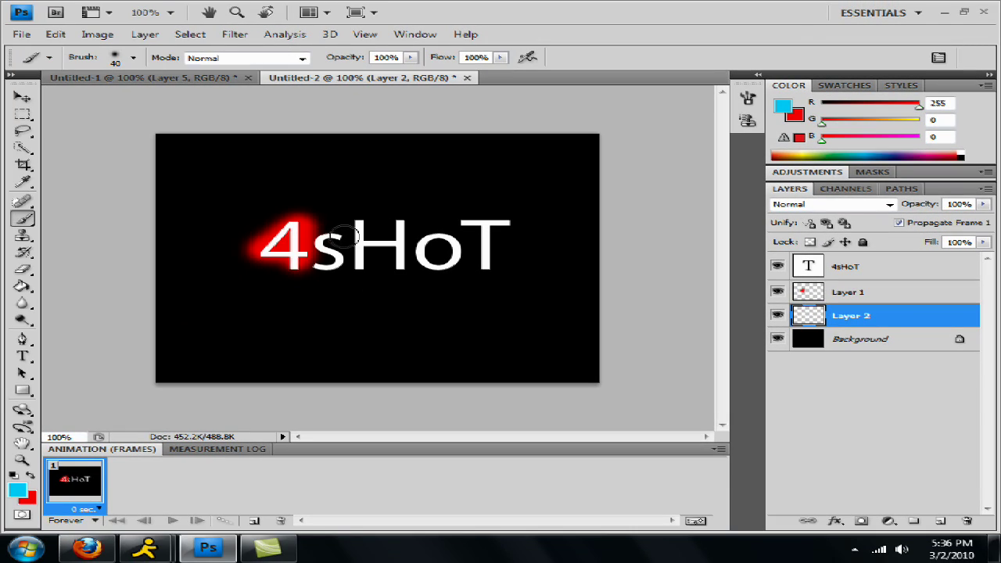
pyautogui.moveTo(344, 237)
pyautogui.mouseDown()
pyautogui.moveTo(320, 254)
pyautogui.moveTo(330, 264)
pyautogui.moveTo(310, 265)
pyautogui.moveTo(336, 270)
pyautogui.mouseUp()
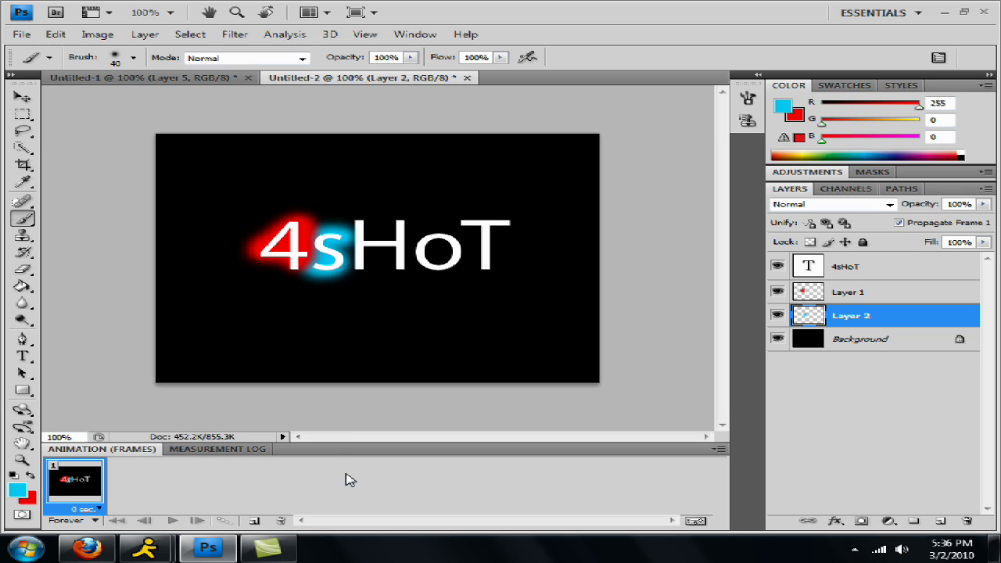
# - Add Layer 3 above the Background and paint a red glow over the 'H'
pyautogui.press('x')
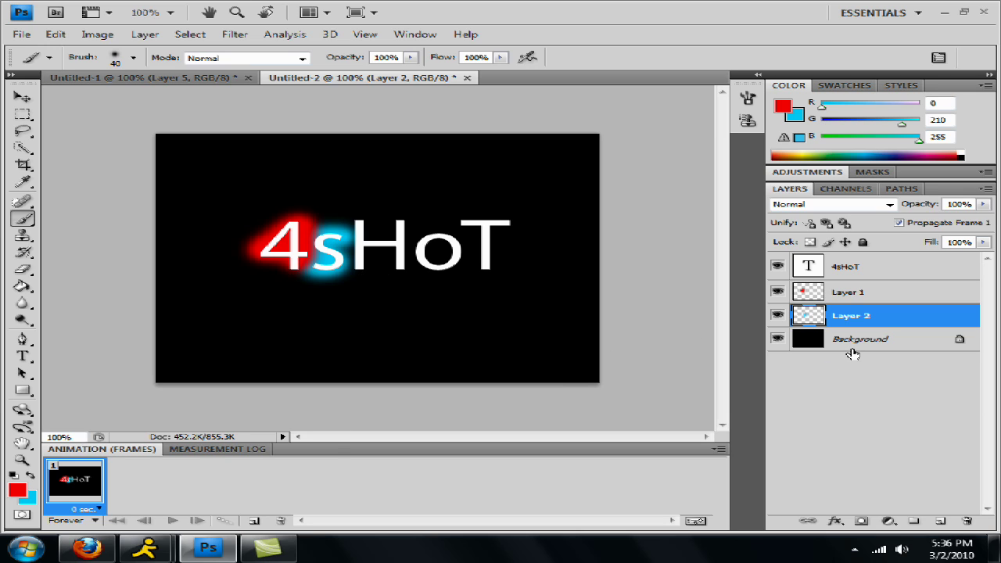
pyautogui.hotkey('alt', '[')
pyautogui.click(940, 521)
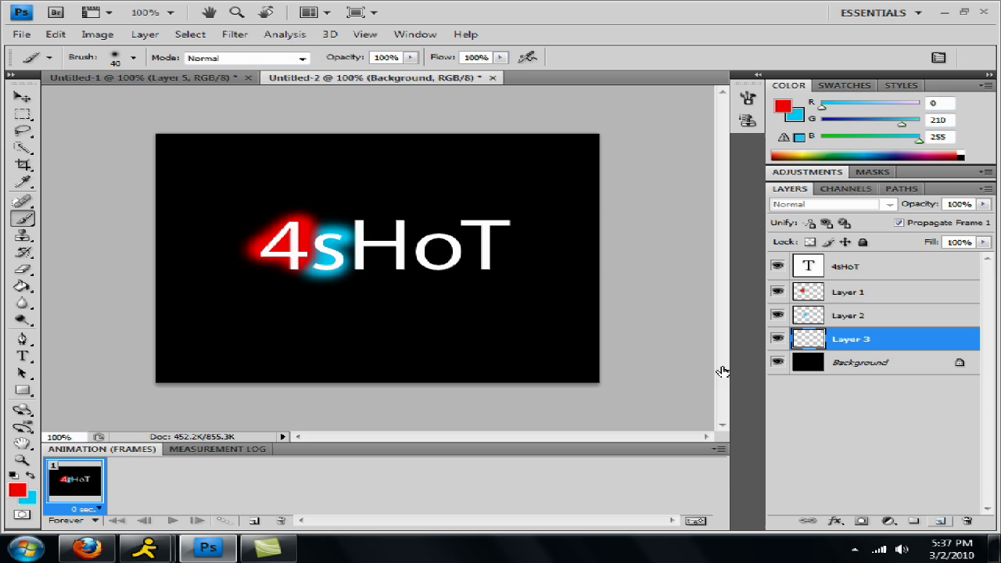
pyautogui.moveTo(361, 250)
pyautogui.mouseDown()
pyautogui.moveTo(362, 225)
pyautogui.moveTo(358, 264)
pyautogui.moveTo(362, 241)
pyautogui.moveTo(397, 244)
pyautogui.moveTo(401, 223)
pyautogui.moveTo(400, 272)
pyautogui.mouseUp()
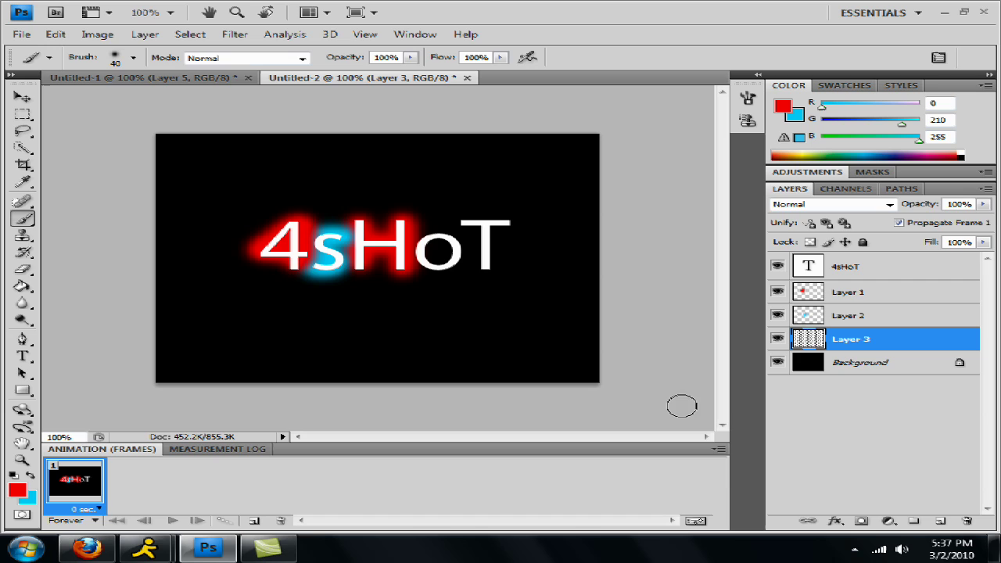
# - Add Layer 4 above the Background and paint a cyan glow over the 'o'
pyautogui.hotkey('alt', '[')
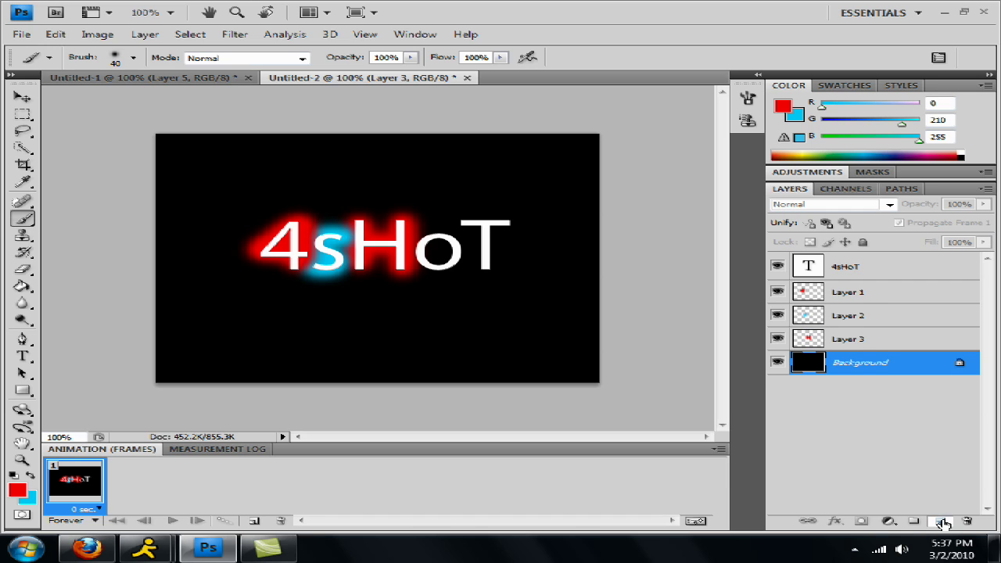
pyautogui.hotkey('ctrl', 'shift', 'alt', 'n')
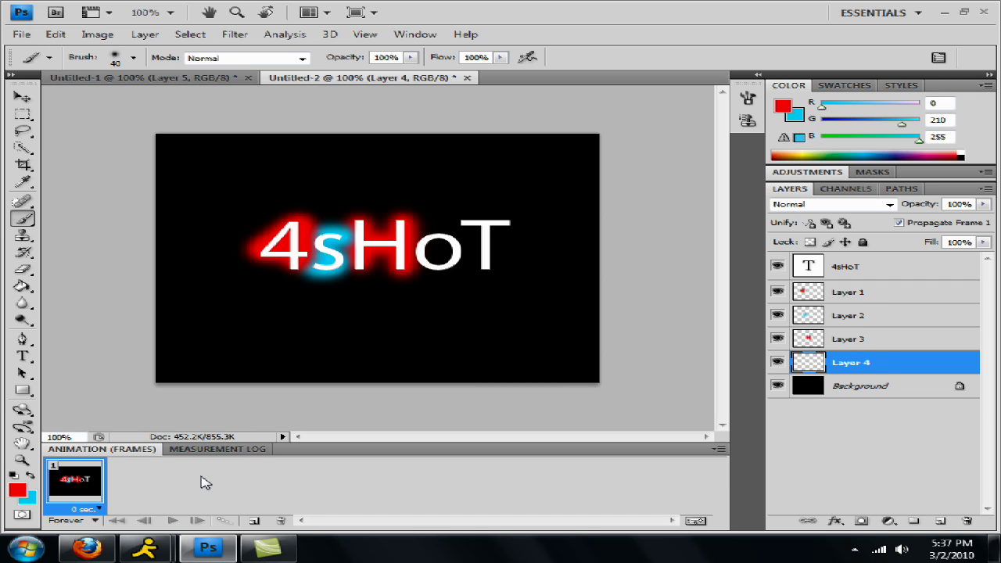
pyautogui.press('x')
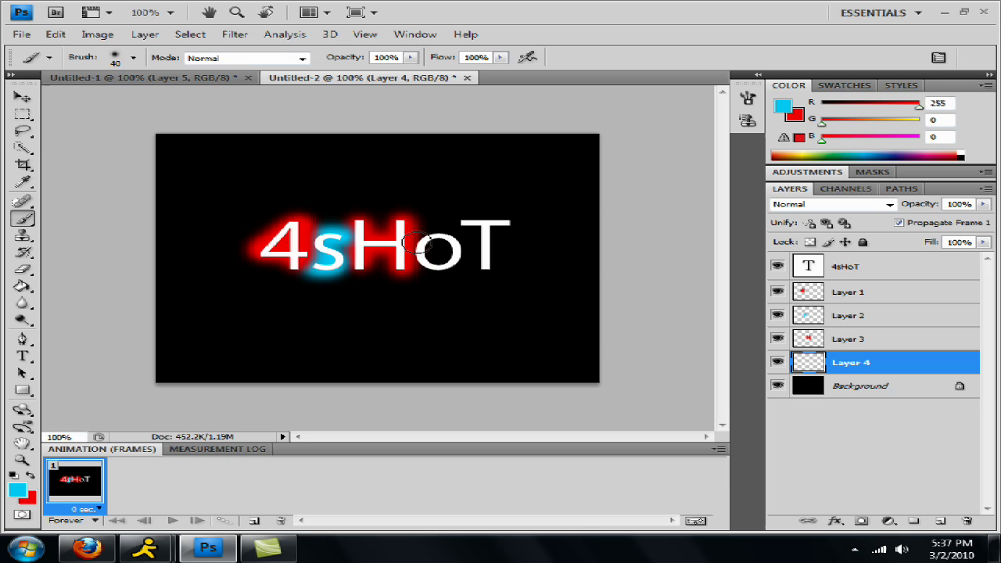
pyautogui.moveTo(432, 234)
pyautogui.mouseDown()
pyautogui.moveTo(445, 258)
pyautogui.moveTo(419, 264)
pyautogui.moveTo(422, 248)
pyautogui.moveTo(468, 272)
pyautogui.mouseUp()
# - Add Layer 5 and paint a red glow around the 'T', strengthening its top right
pyautogui.press('x')
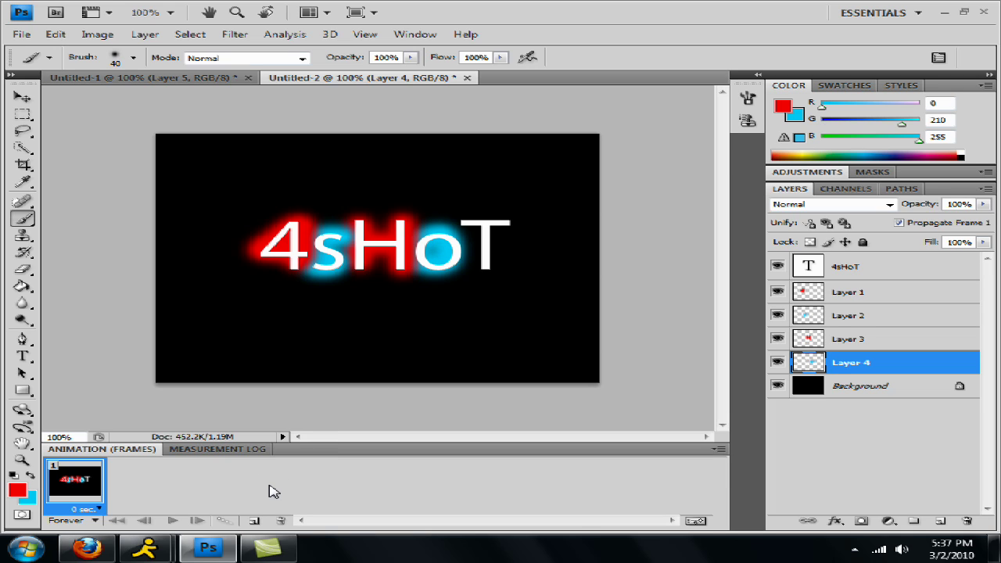
pyautogui.click(881, 398)
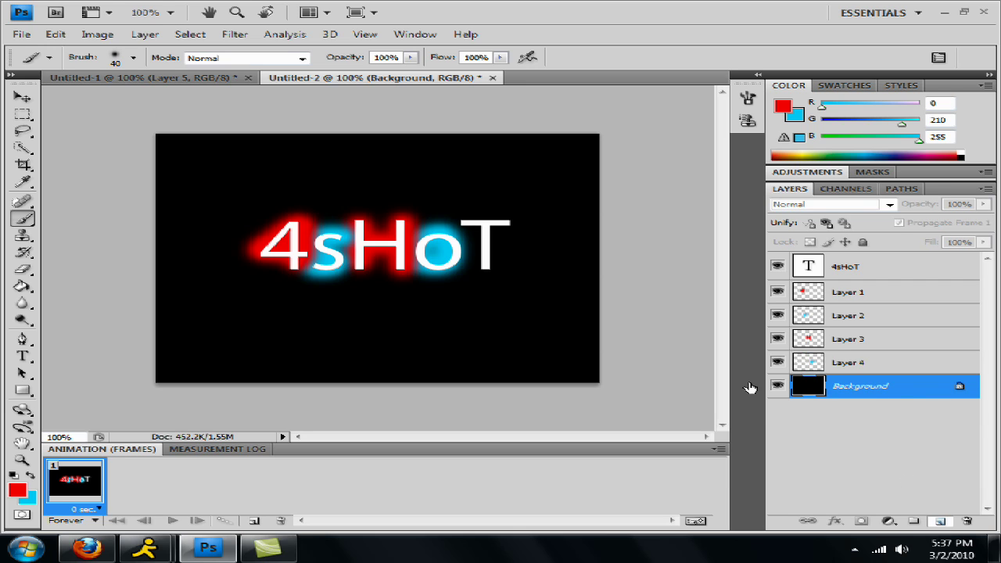
pyautogui.hotkey('ctrl', 'shift', 'alt', 'n')
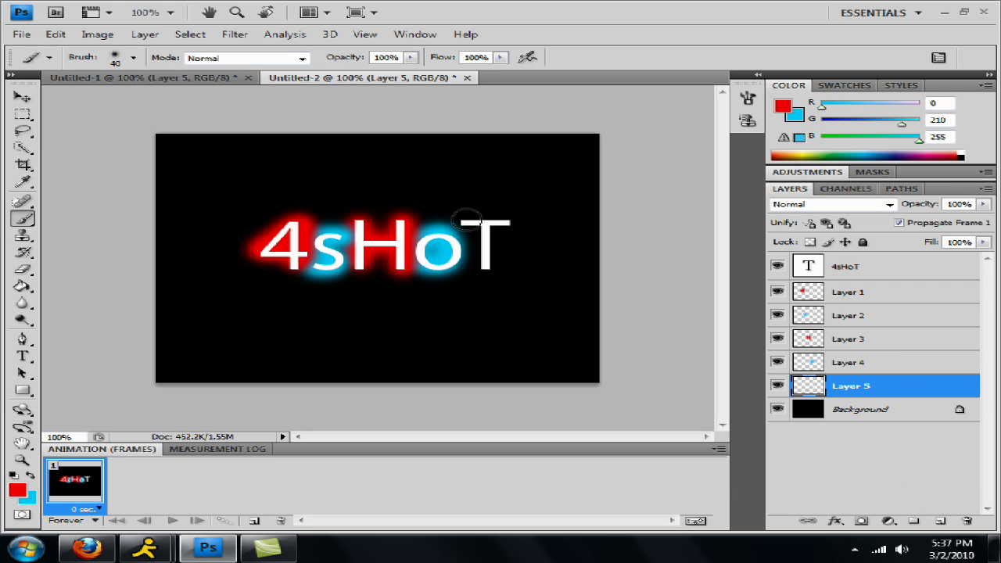
pyautogui.moveTo(466, 217)
pyautogui.mouseDown()
pyautogui.moveTo(447, 222)
pyautogui.moveTo(512, 222)
pyautogui.moveTo(481, 238)
pyautogui.moveTo(480, 273)
pyautogui.mouseUp()
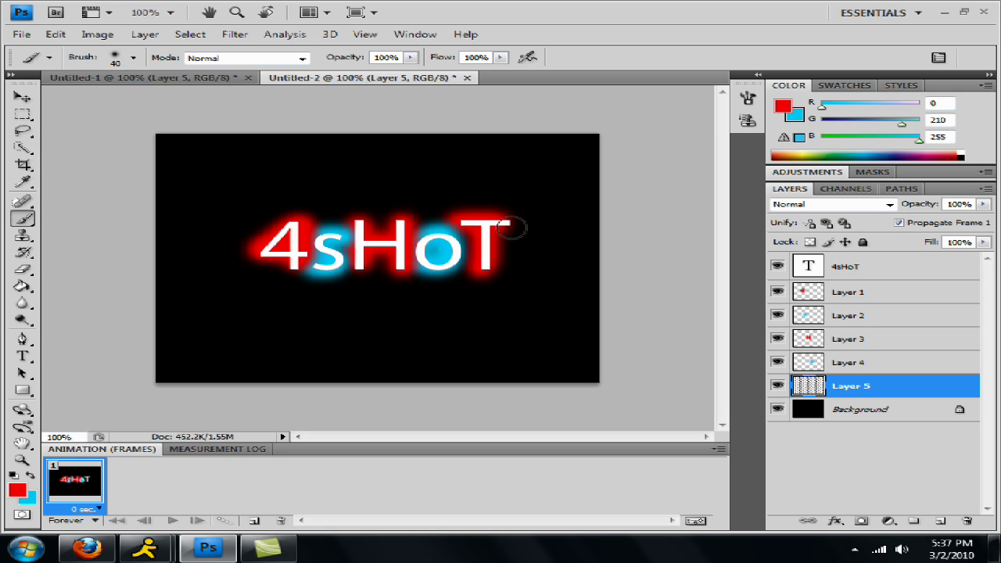
pyautogui.moveTo(509, 219); pyautogui.dragTo(517, 228)
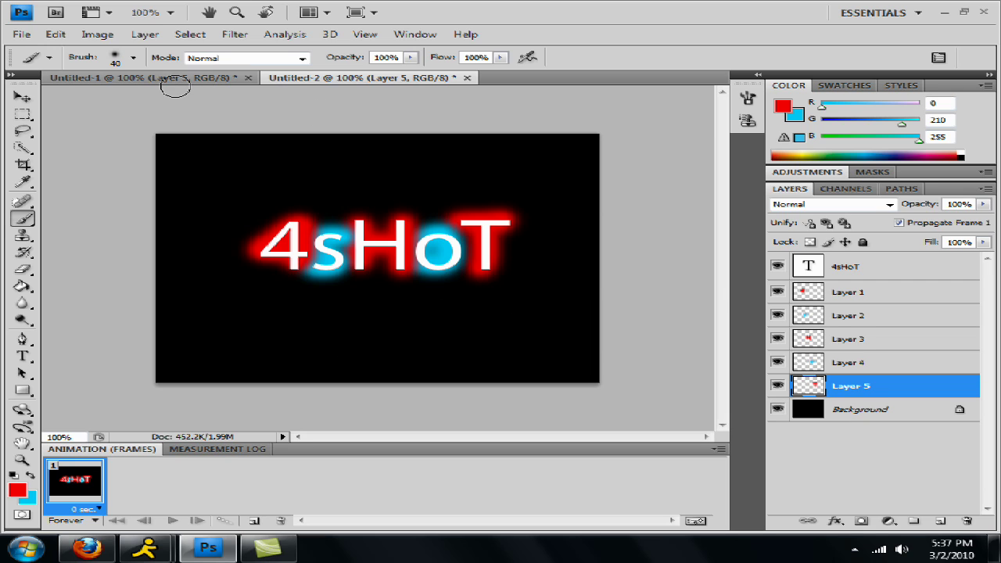
# - Reopen the Animation (Frames) panel for Untitled-2 from the Window menu
pyautogui.hotkey('ctrl', 'Tab')
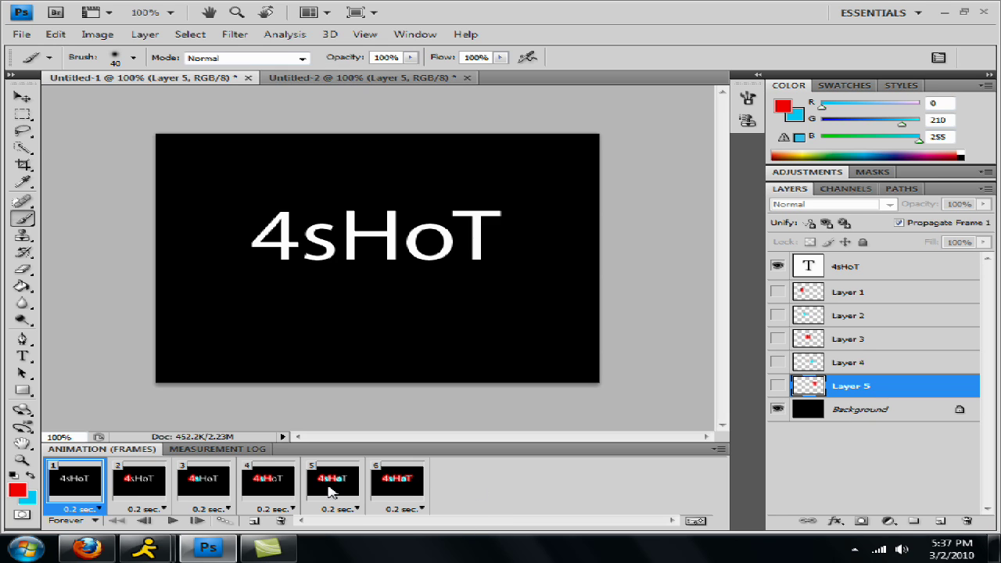
pyautogui.hotkey('ctrl', 'Tab')
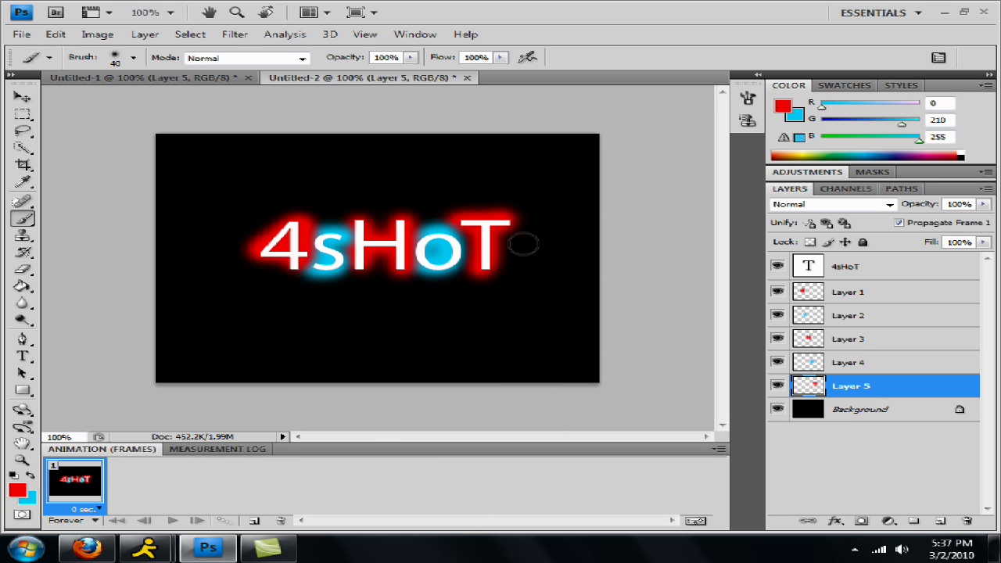
pyautogui.click(423, 39)
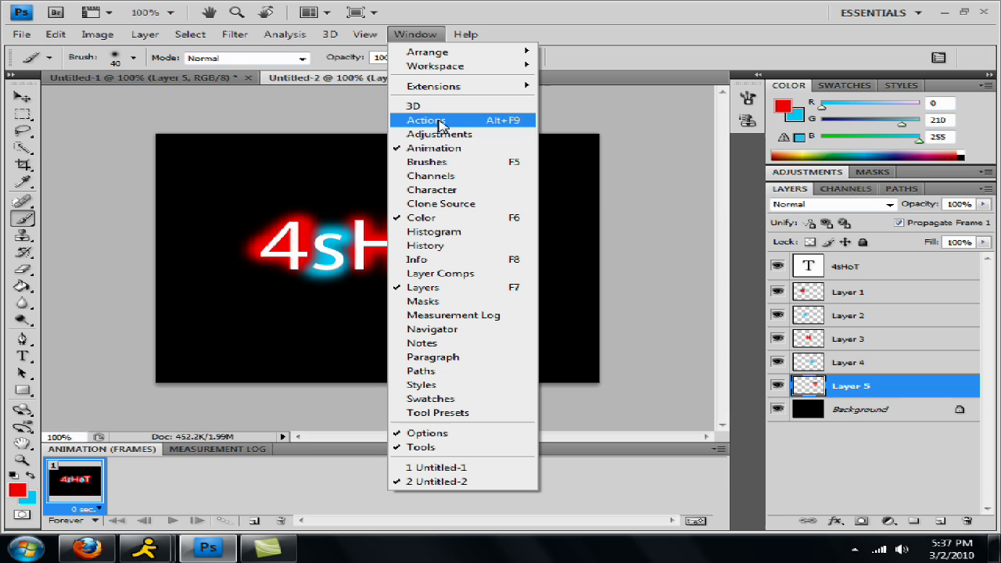
pyautogui.click(446, 150)
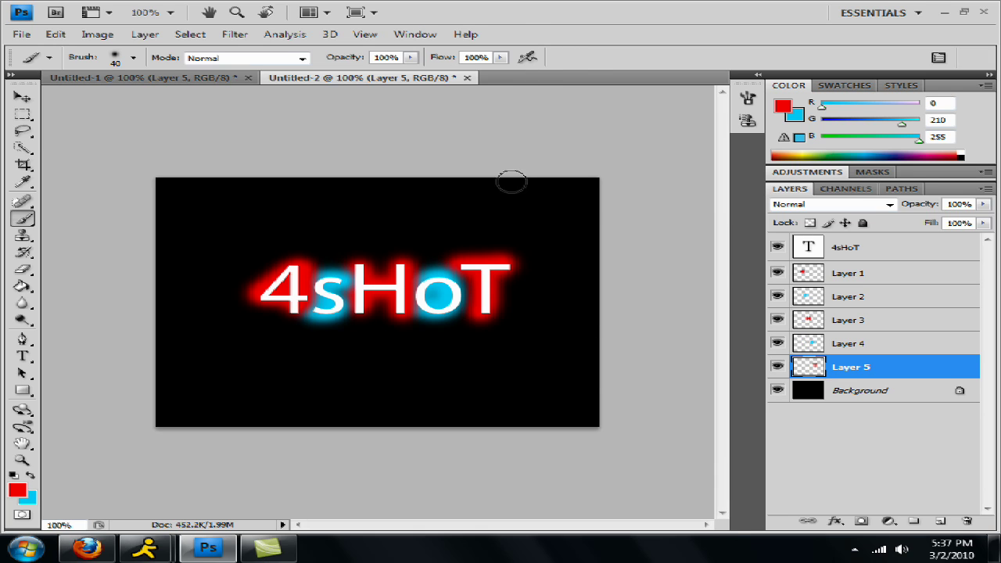
pyautogui.click(426, 36)
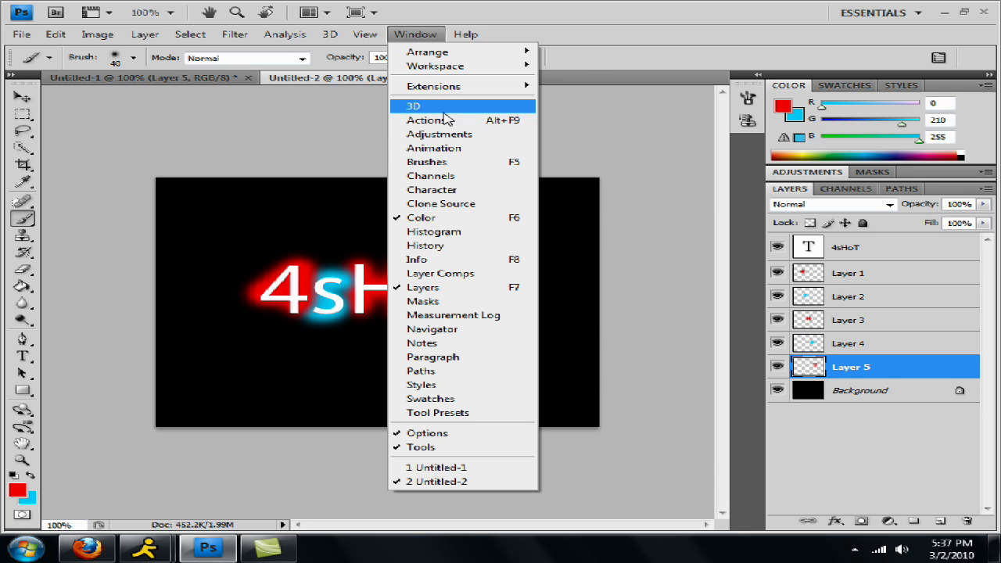
pyautogui.click(445, 150)
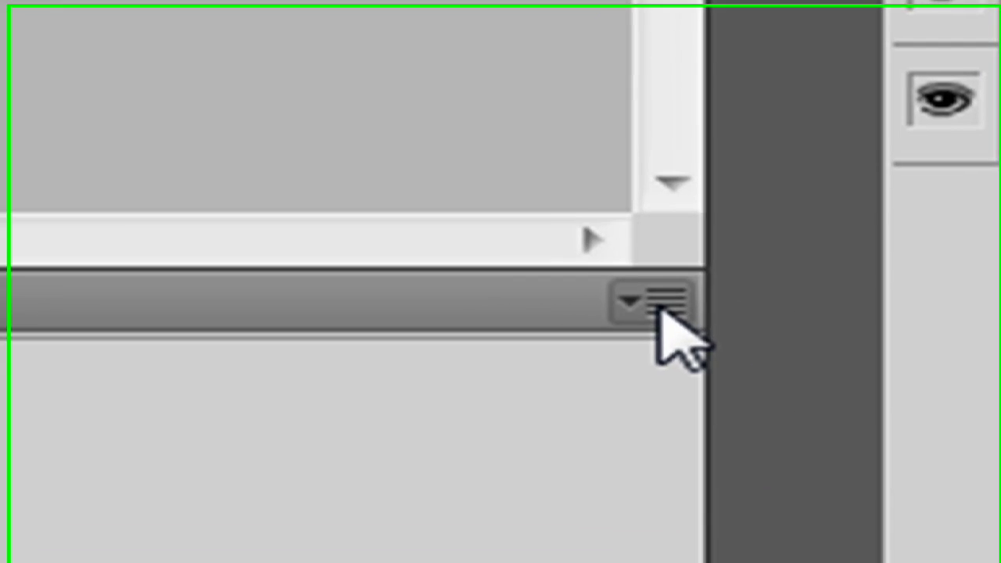
# - Add five new frames to the animation, giving six frames in total
pyautogui.click(718, 448)
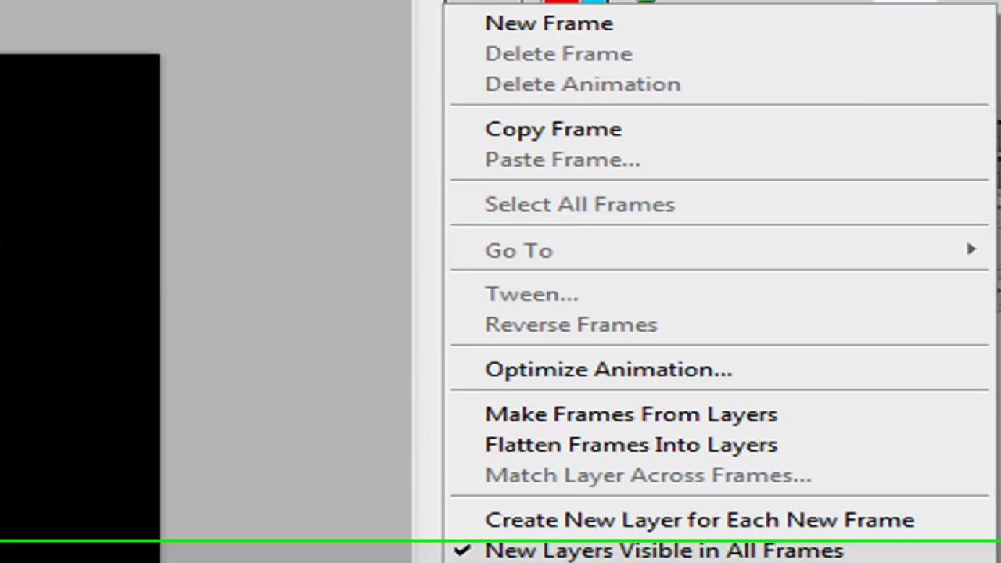
pyautogui.click(703, 23)
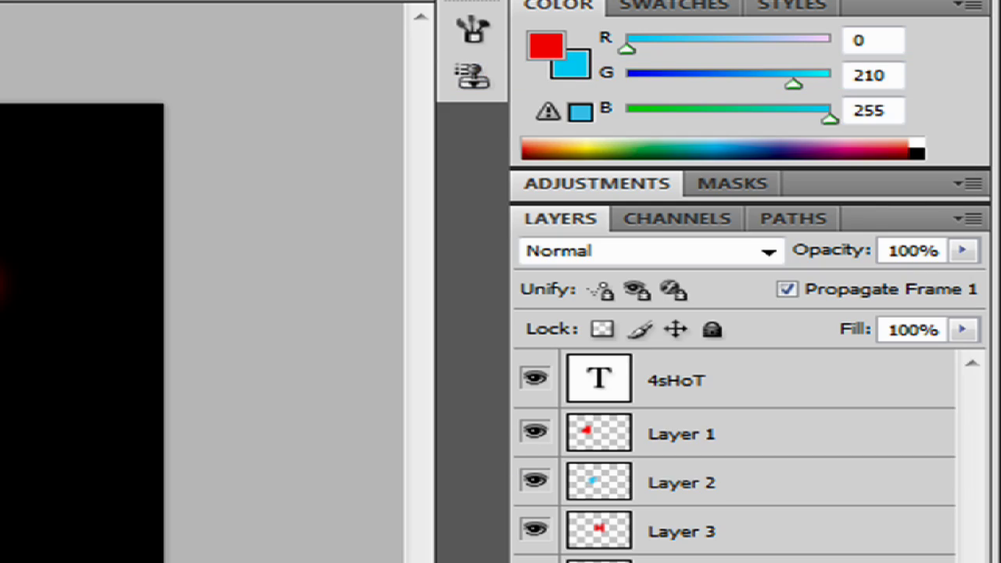
pyautogui.click(718, 449)
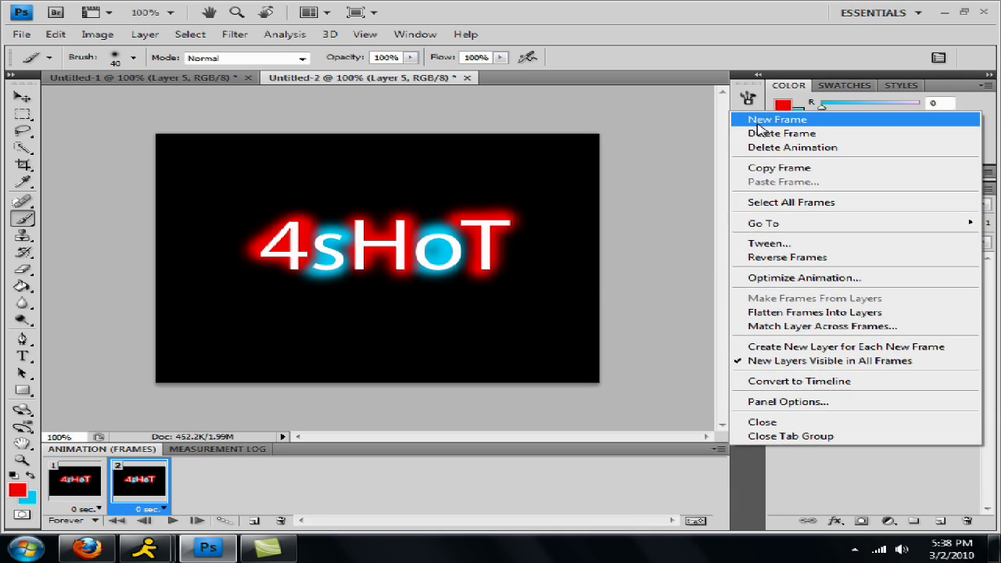
pyautogui.click(751, 117)
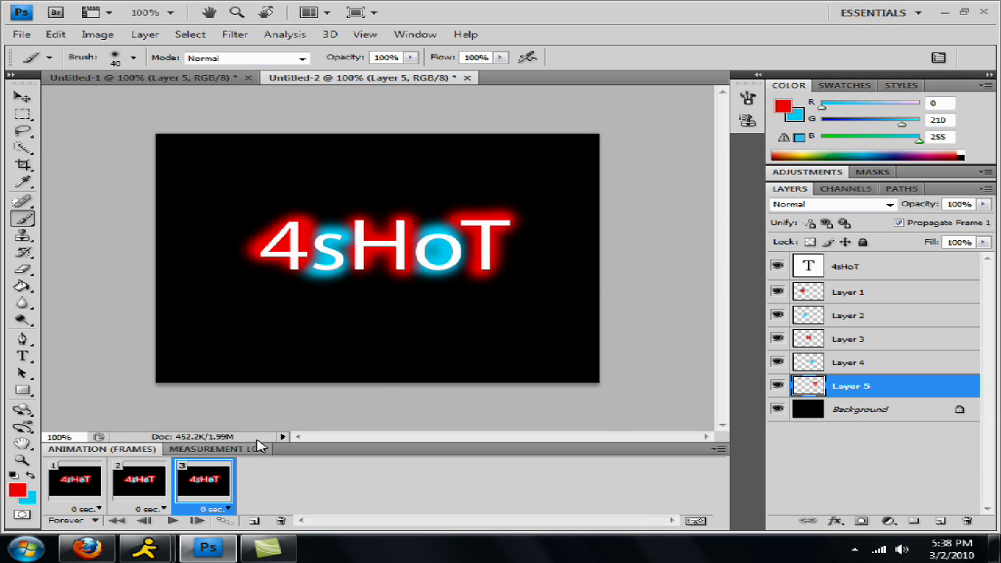
pyautogui.click(718, 448)
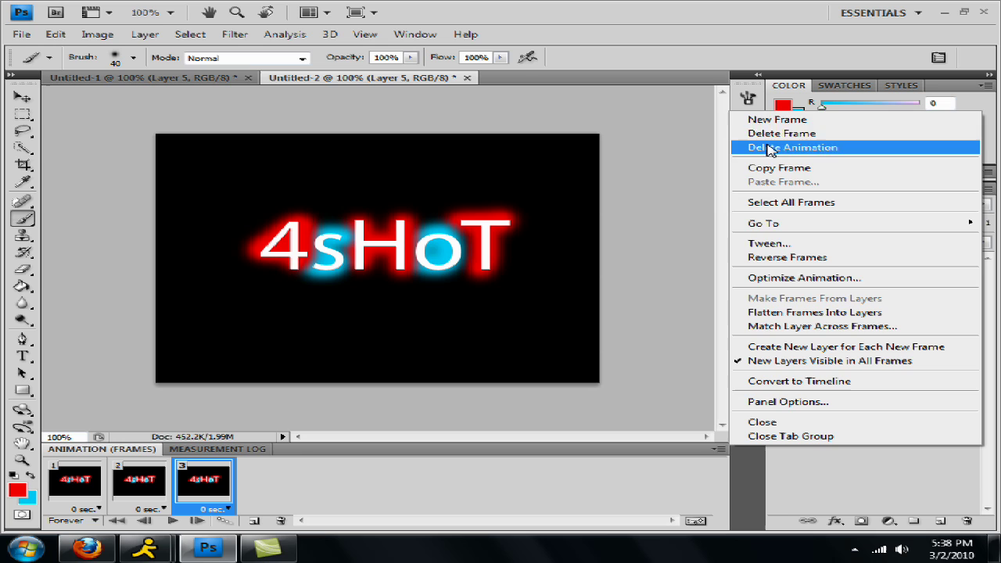
pyautogui.click(755, 117)
pyautogui.click(717, 449)
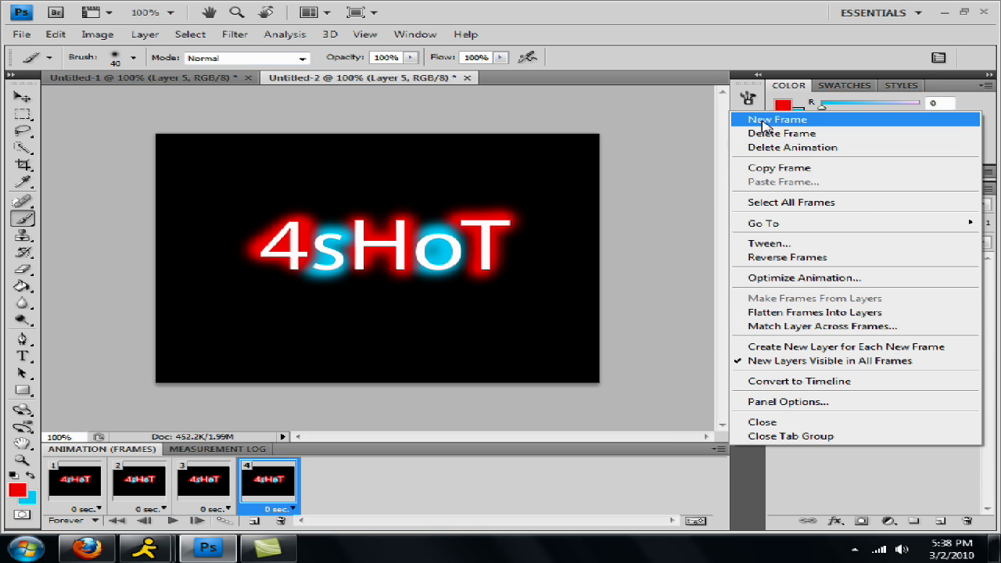
pyautogui.click(717, 449)
pyautogui.click(717, 448)
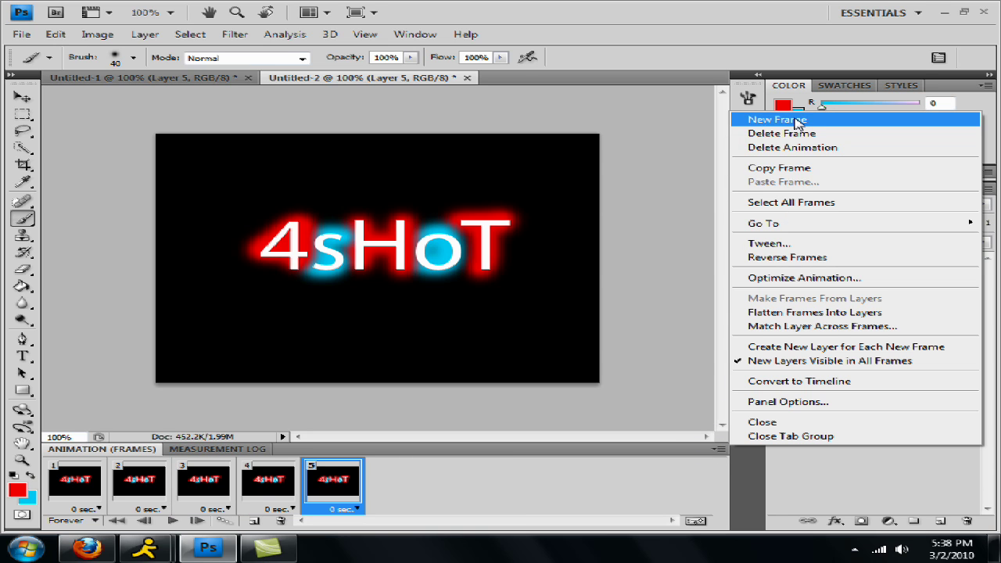
pyautogui.click(754, 118)
pyautogui.click(255, 520)
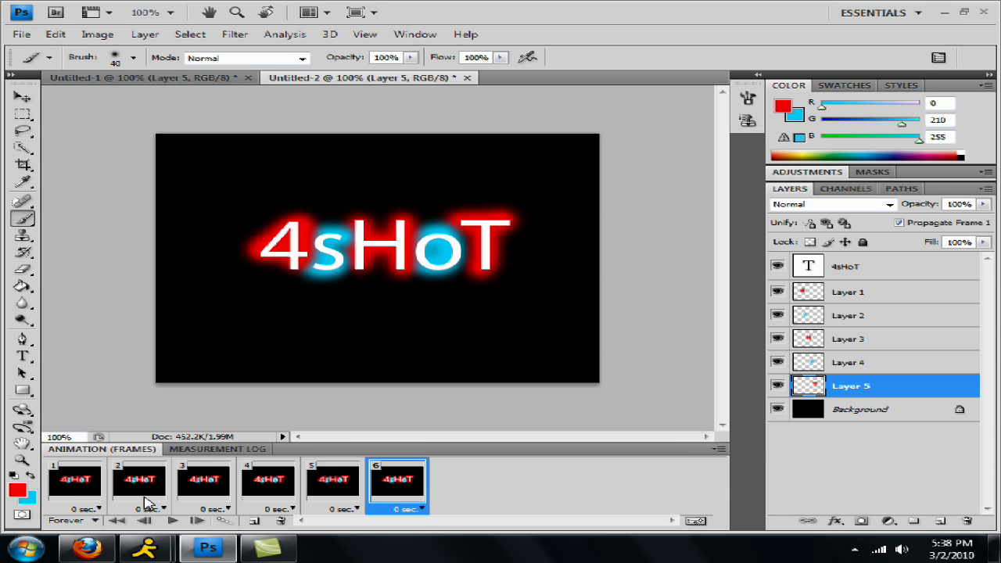
# - Set the delay of every frame to 0.2 seconds and reselect frame 1
pyautogui.click(97, 510)
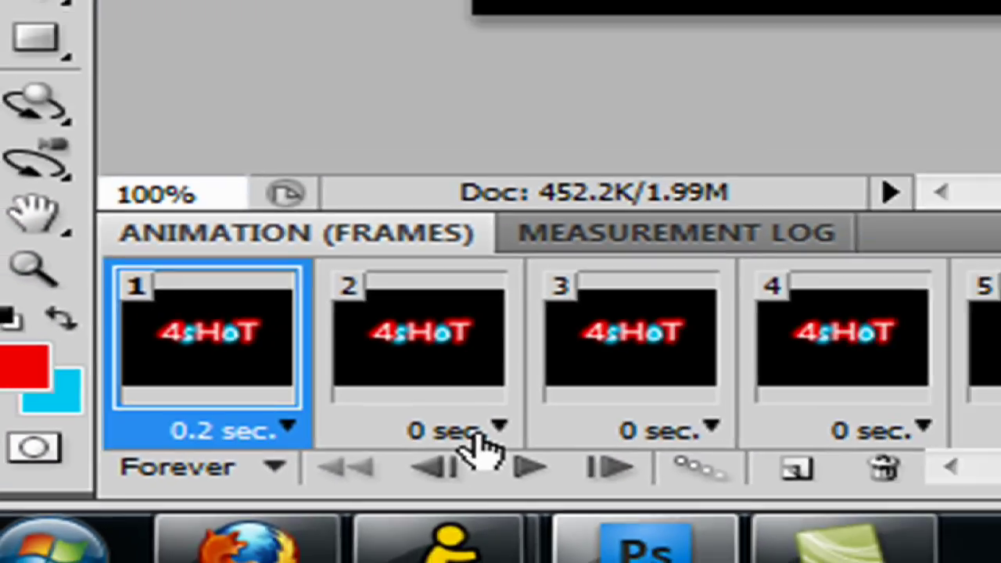
pyautogui.click(474, 437)
pyautogui.click(535, 30)
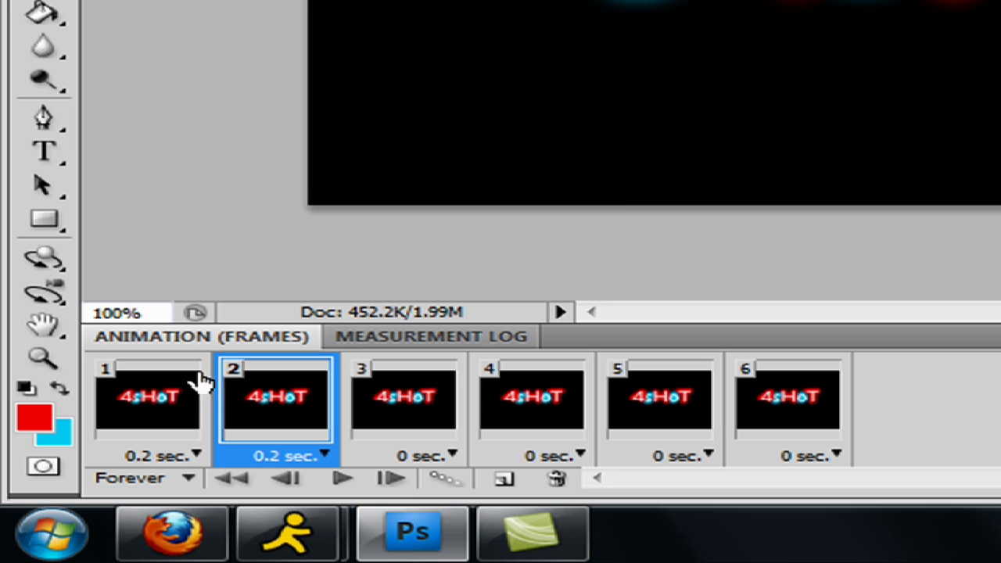
pyautogui.click(156, 395)
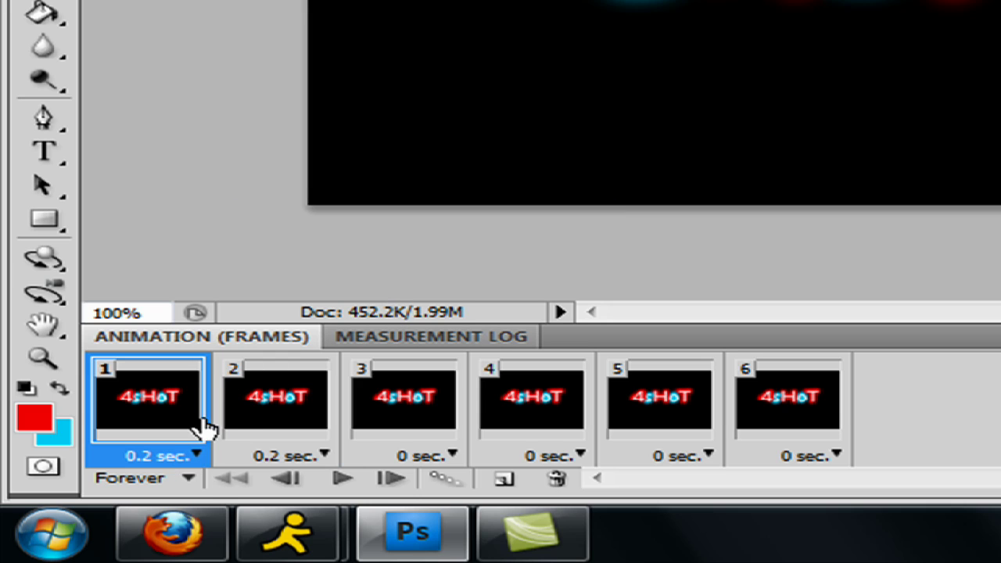
pyautogui.click(452, 456)
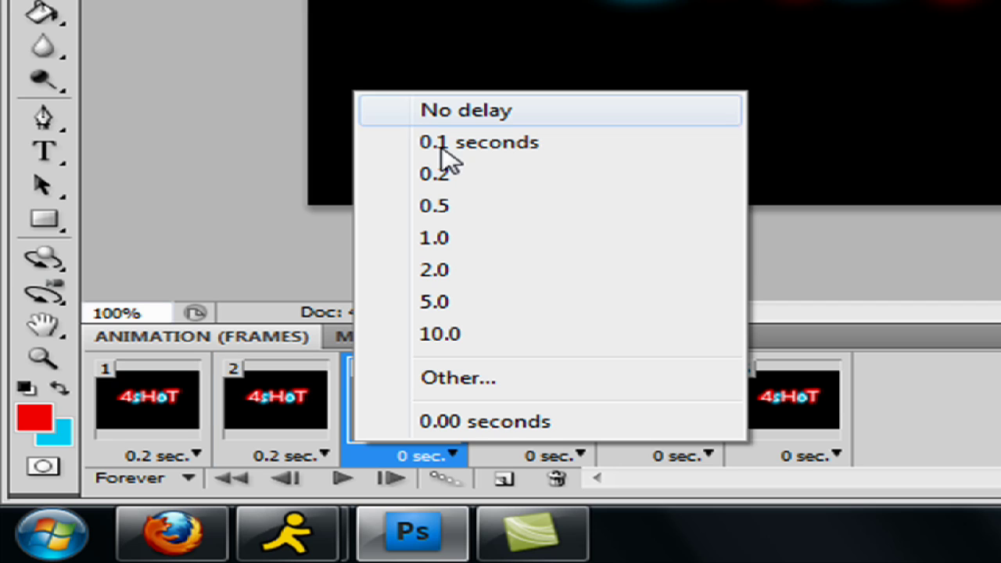
pyautogui.click(445, 175)
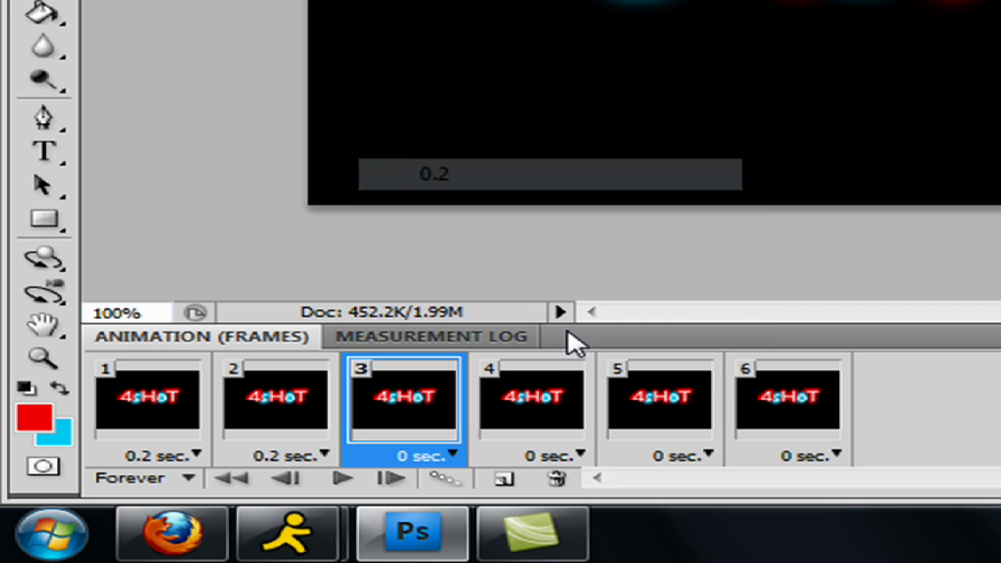
pyautogui.click(579, 455)
pyautogui.click(608, 175)
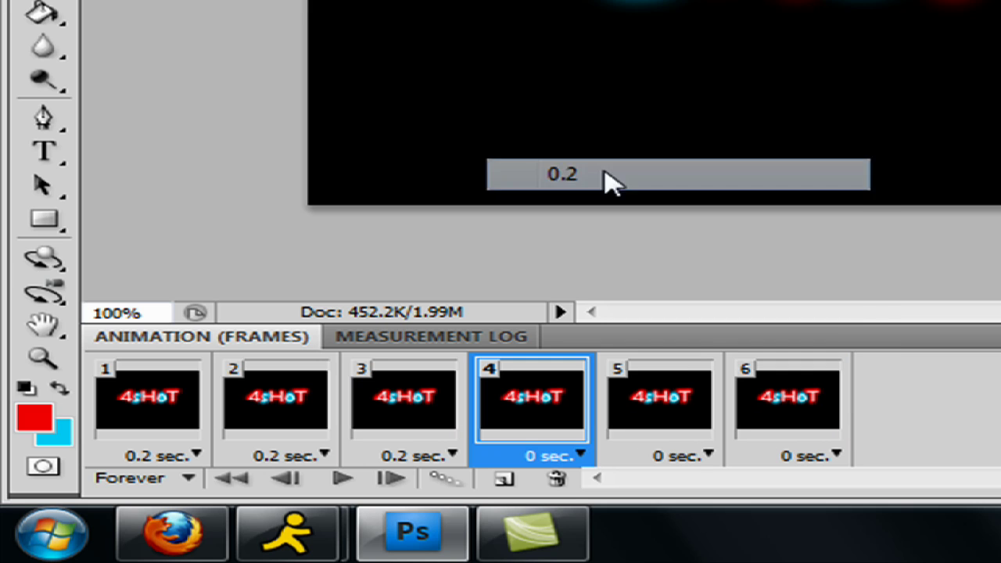
pyautogui.click(707, 455)
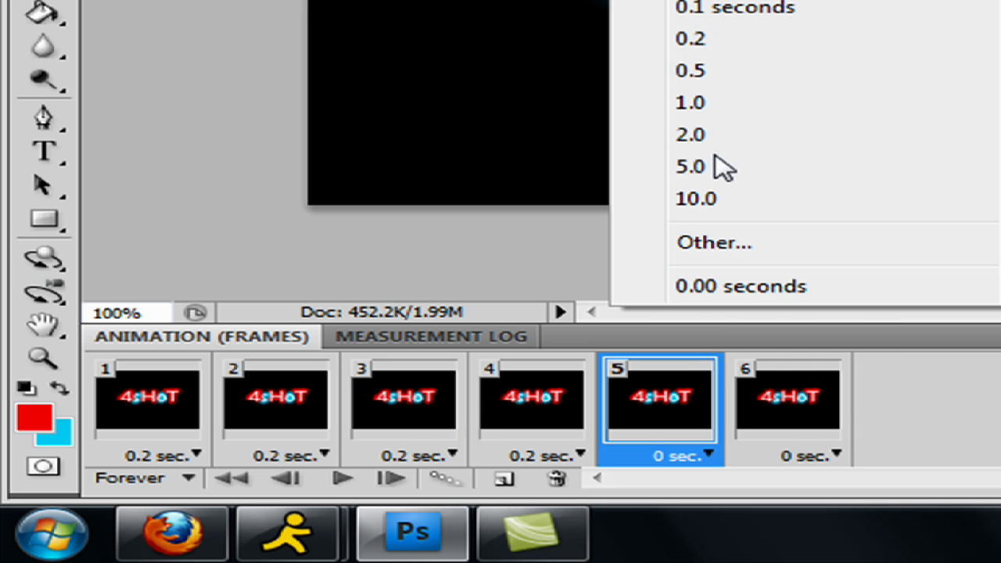
pyautogui.click(717, 41)
pyautogui.click(835, 455)
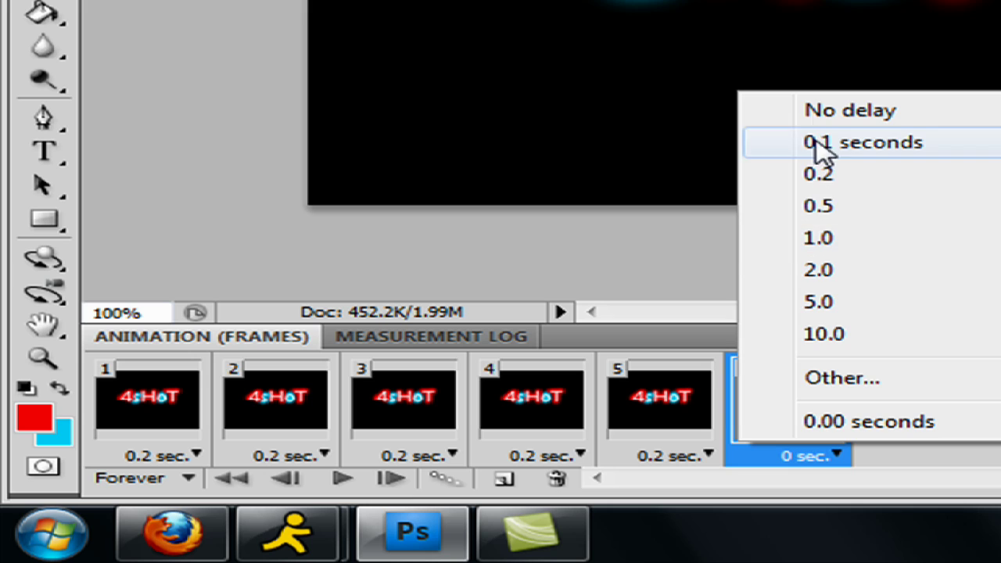
pyautogui.click(818, 175)
pyautogui.click(175, 413)
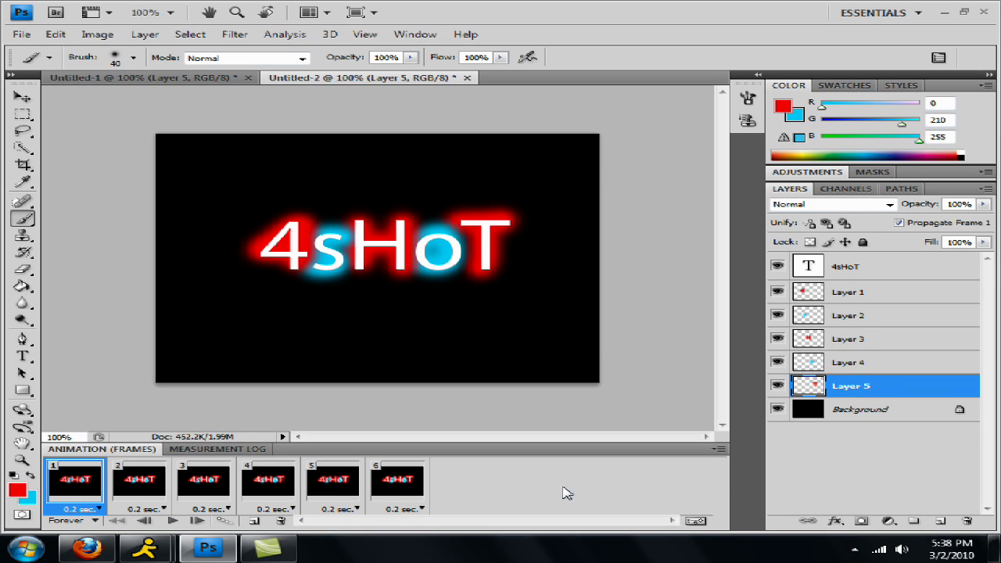
# - Hide all glow layers in frame 1, then show only Layer 1's red glow in frame 2
pyautogui.click(777, 292)
pyautogui.moveTo(778, 344); pyautogui.dragTo(778, 363)
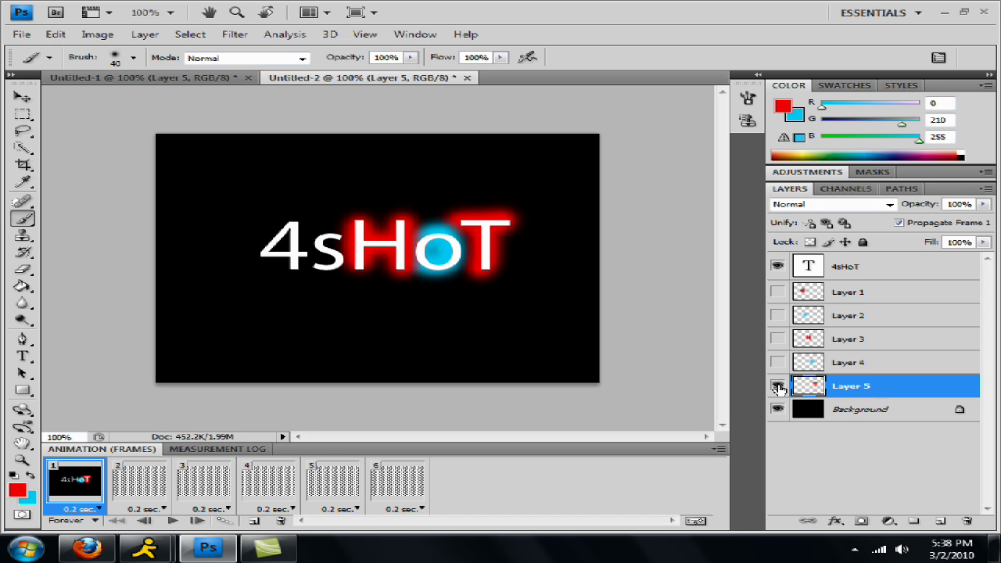
pyautogui.click(778, 385)
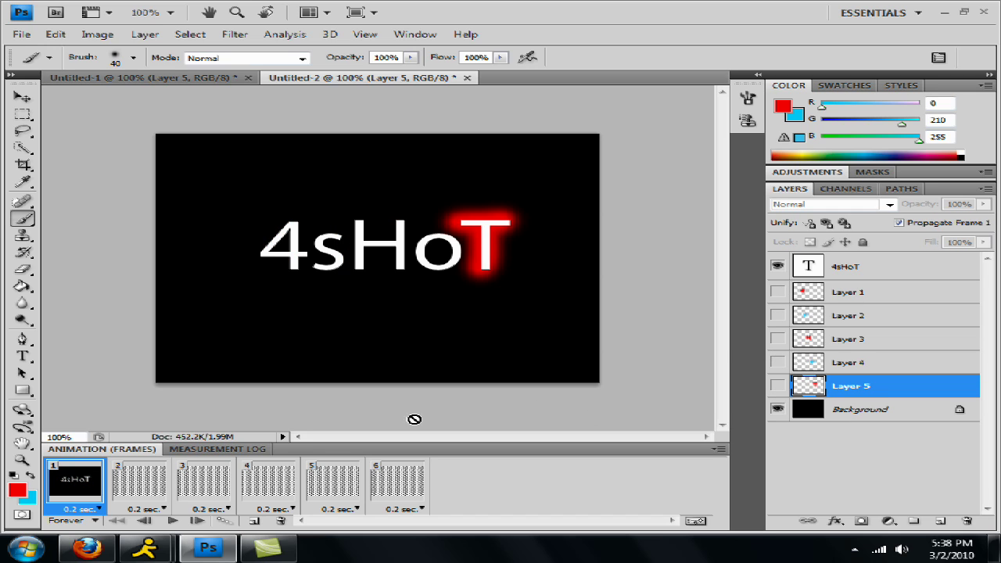
pyautogui.click(143, 485)
pyautogui.click(776, 292)
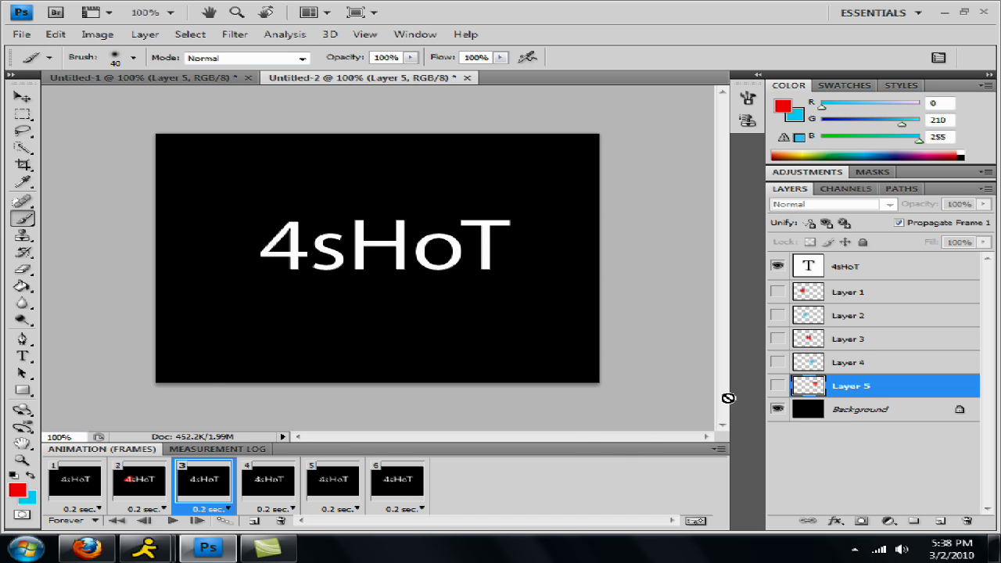
# - Show Layers 1–2 in frame 3 and Layers 1–3 in frame 4
pyautogui.click(777, 292)
pyautogui.click(777, 315)
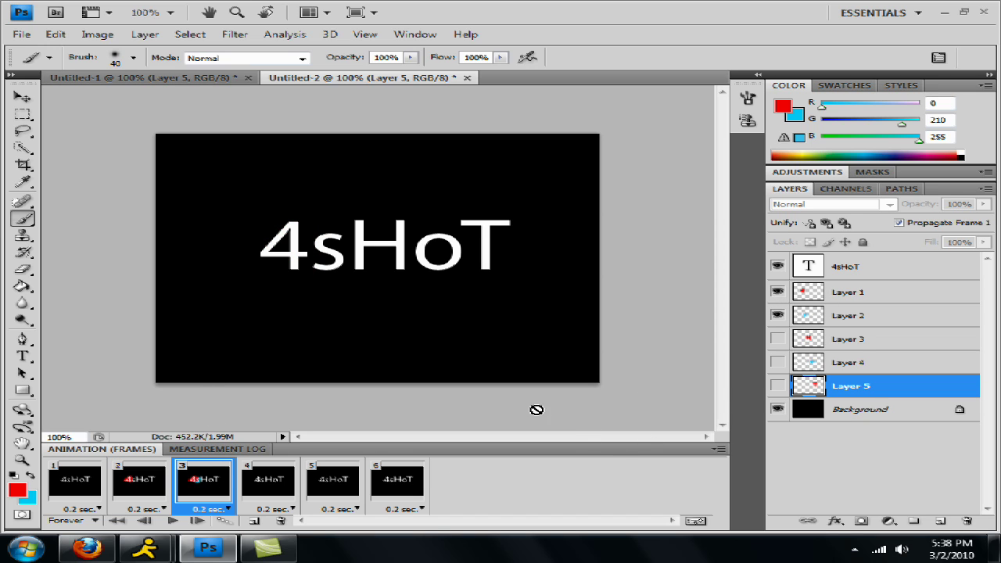
pyautogui.click(267, 490)
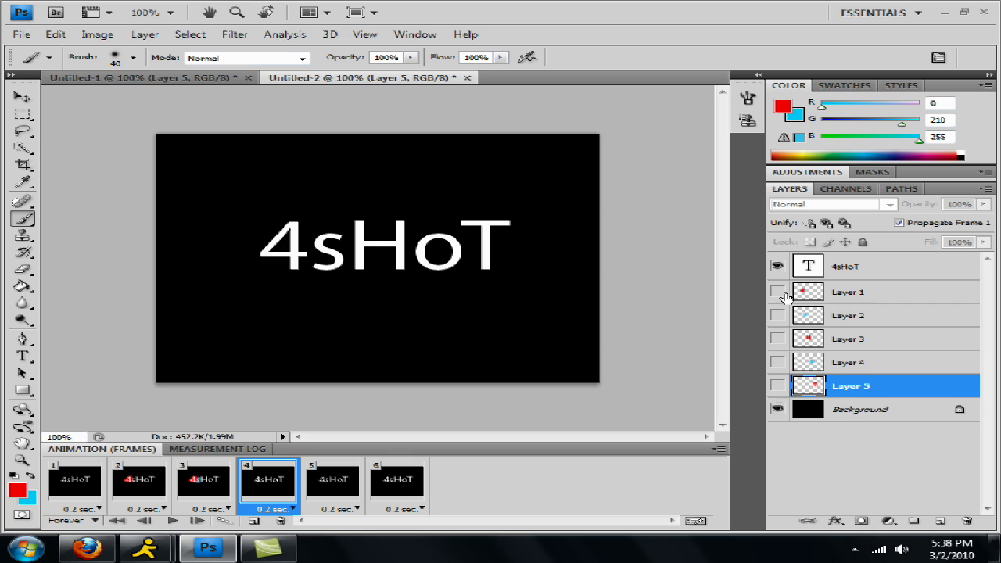
pyautogui.moveTo(784, 297); pyautogui.dragTo(778, 339)
# - Make the Layer 4 and Layer 5 glows visible in frame 6 so every letter glows
pyautogui.click(340, 481)
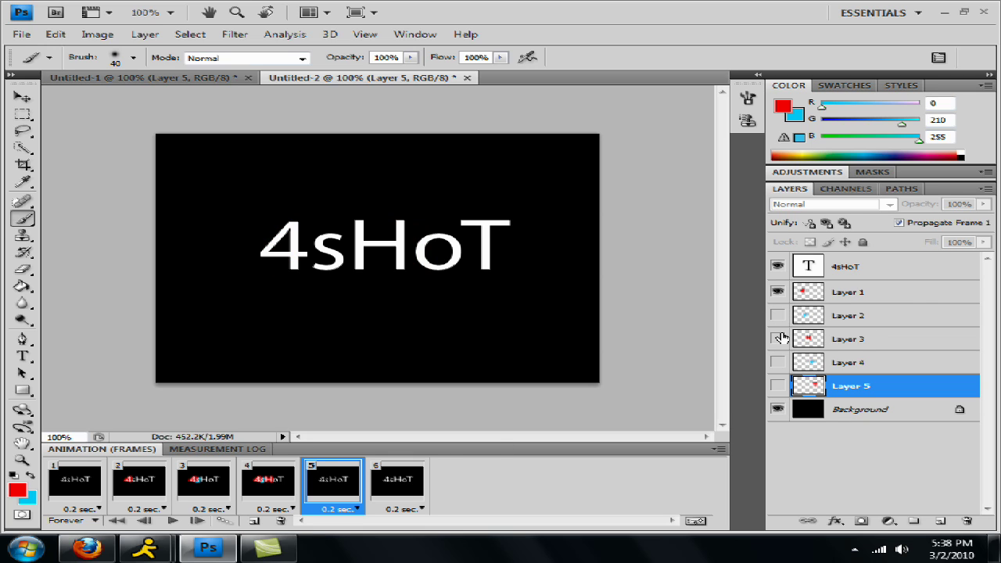
pyautogui.click(393, 483)
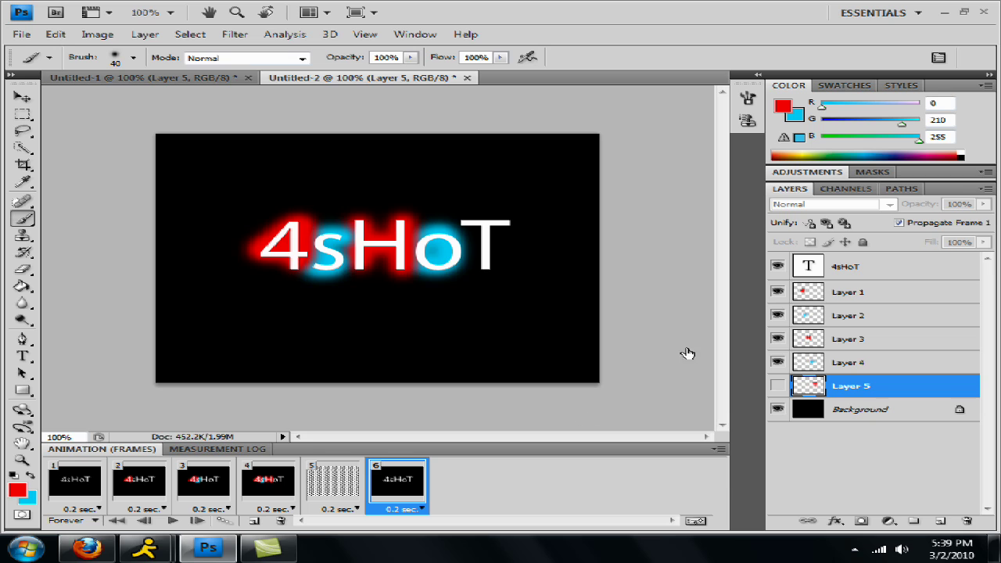
pyautogui.click(782, 363)
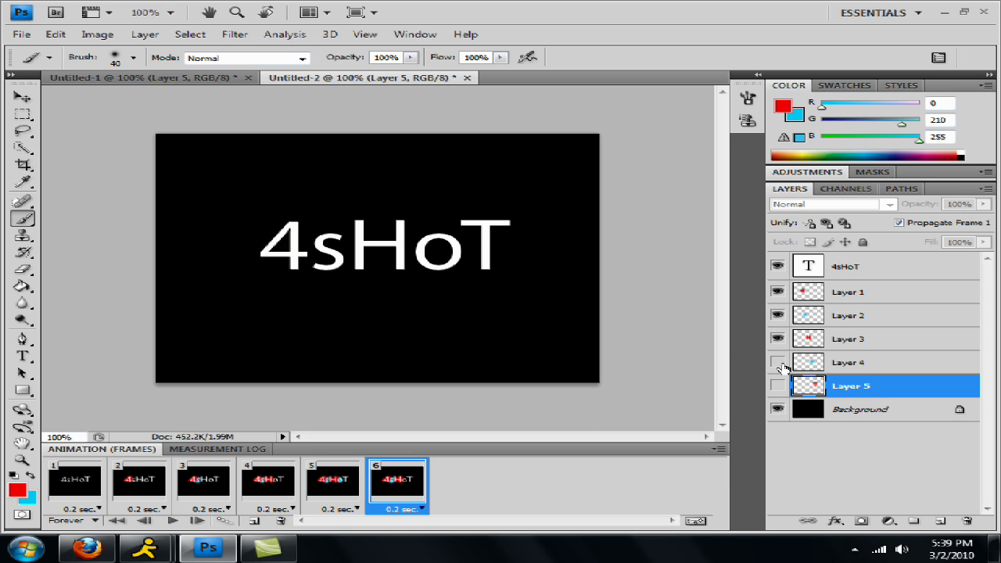
pyautogui.moveTo(778, 362); pyautogui.dragTo(778, 386)
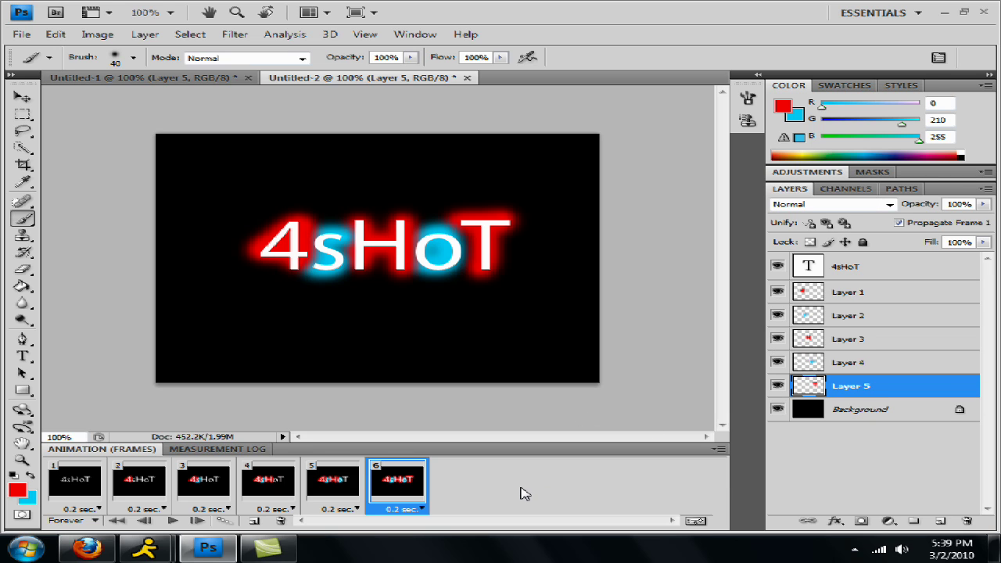
pyautogui.click(423, 510)
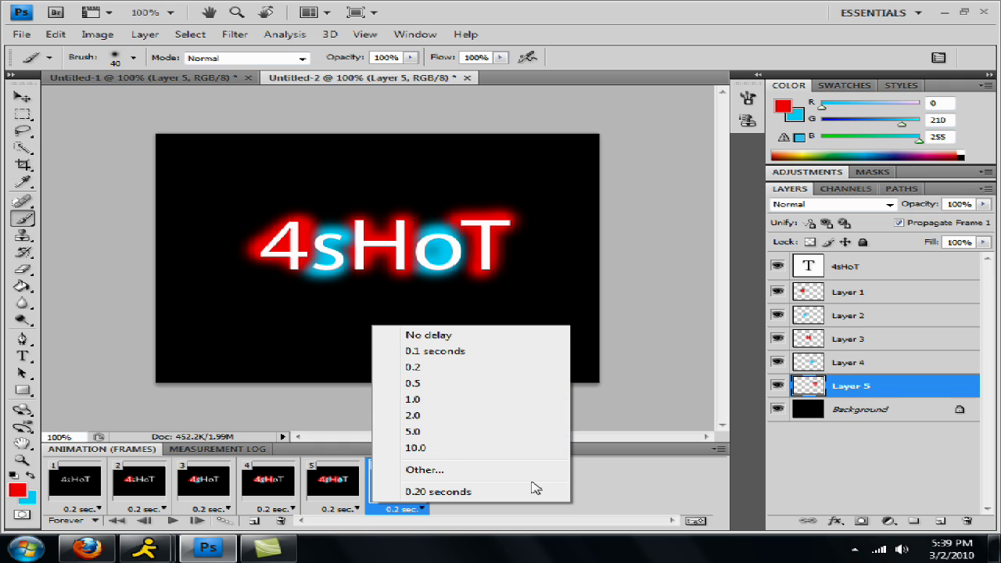
pyautogui.click(629, 488)
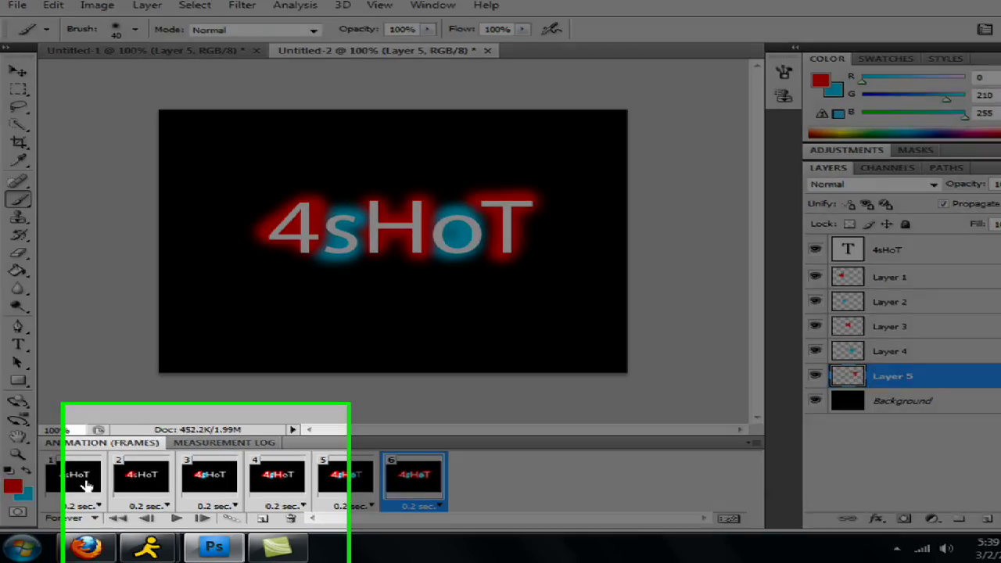
# - Play the animation from frame 1, then stop it and return to Untitled-2
pyautogui.click(86, 485)
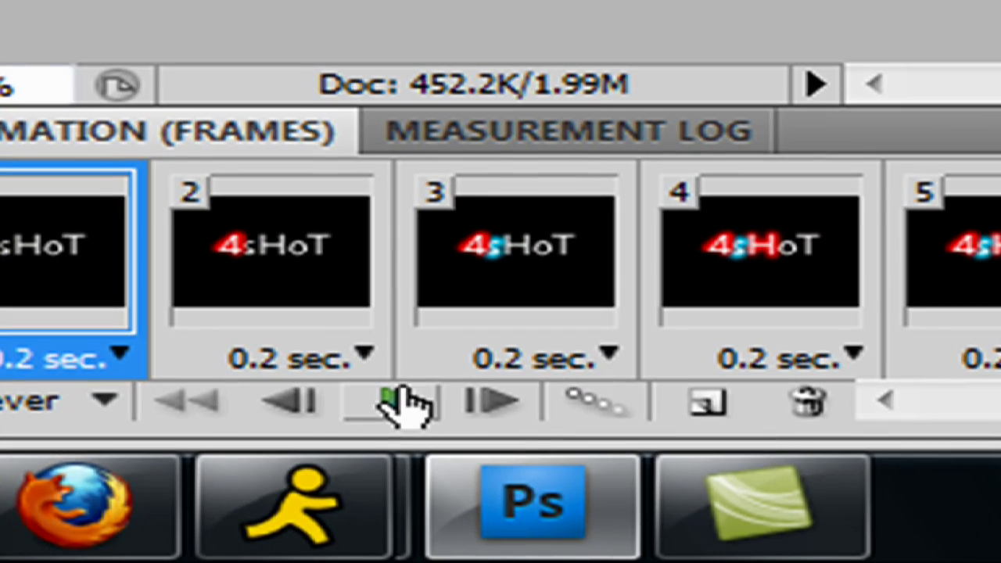
pyautogui.click(389, 407)
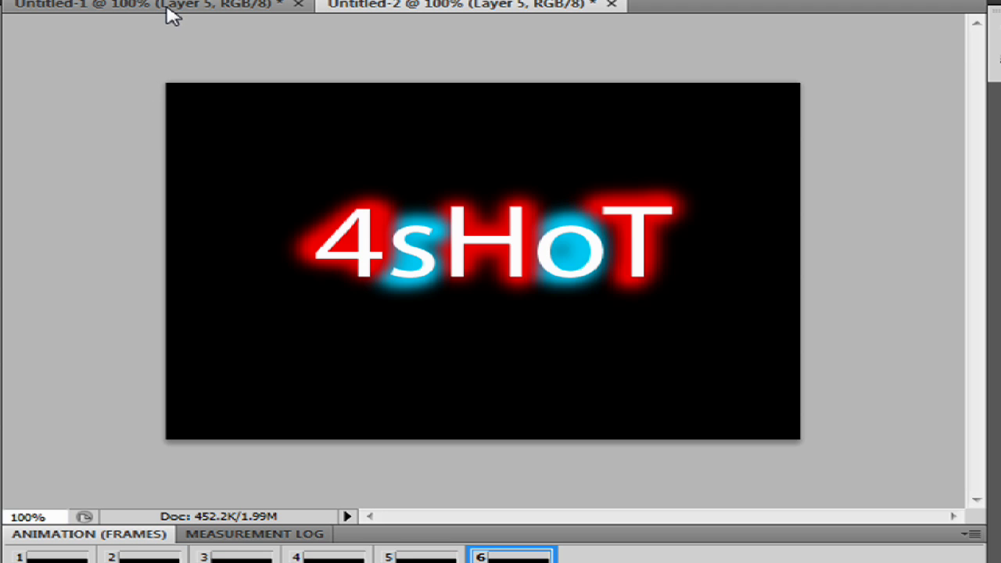
pyautogui.hotkey('ctrl', 'Tab')
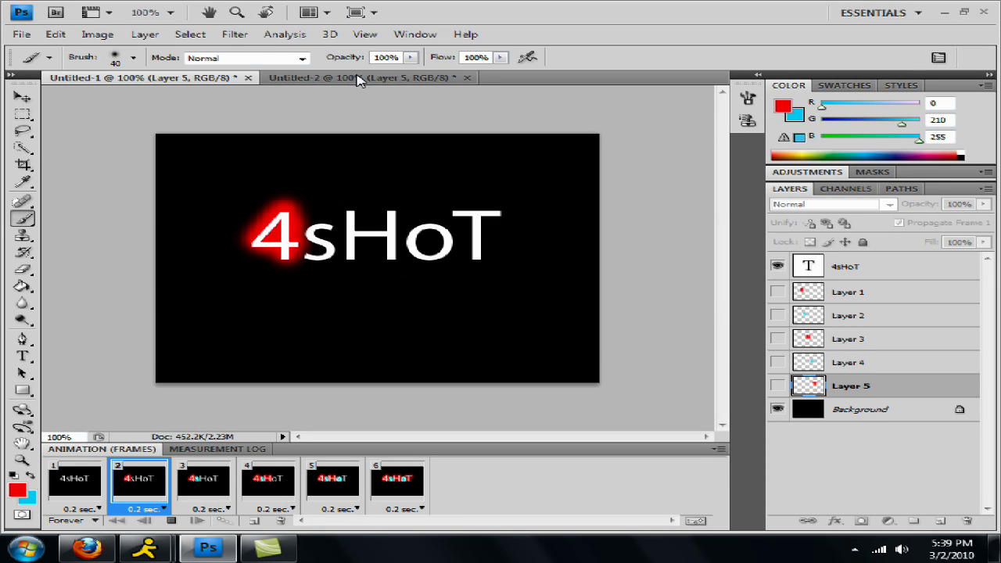
pyautogui.press('space')
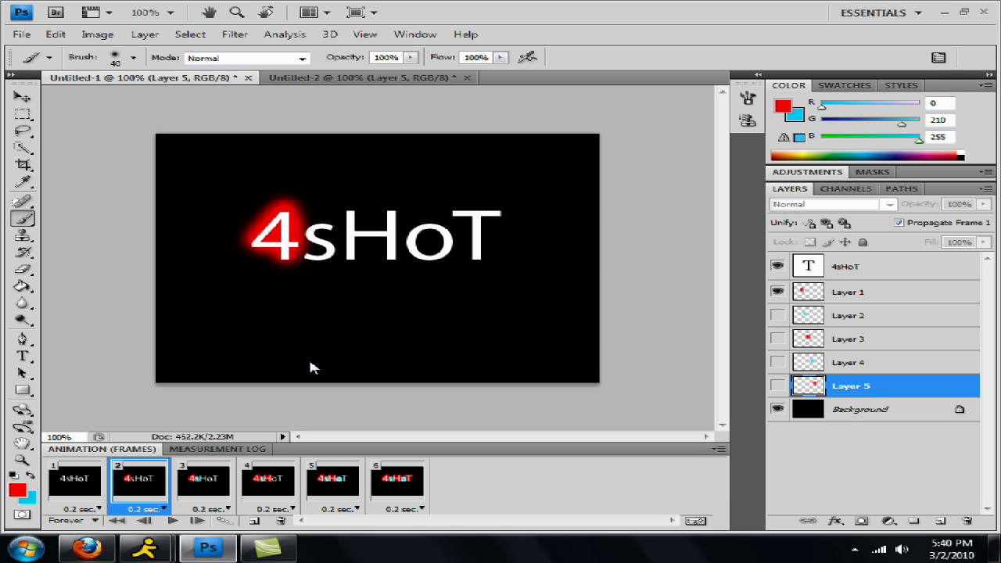
pyautogui.hotkey('ctrl', 'z')
pyautogui.hotkey('ctrl', 'Tab')
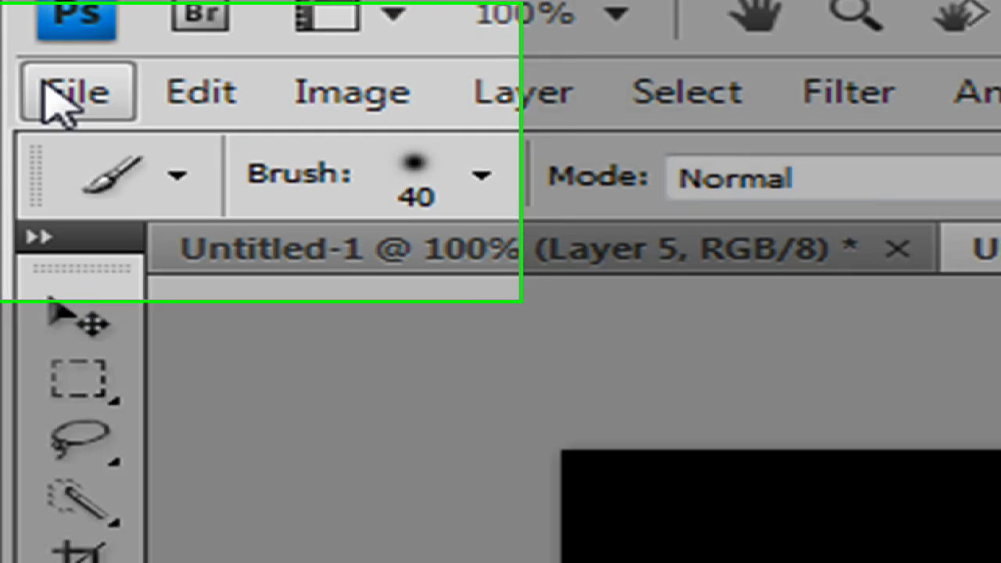
# - Open Save for Web & Devices and play then stop the animation preview
pyautogui.click(20, 34)
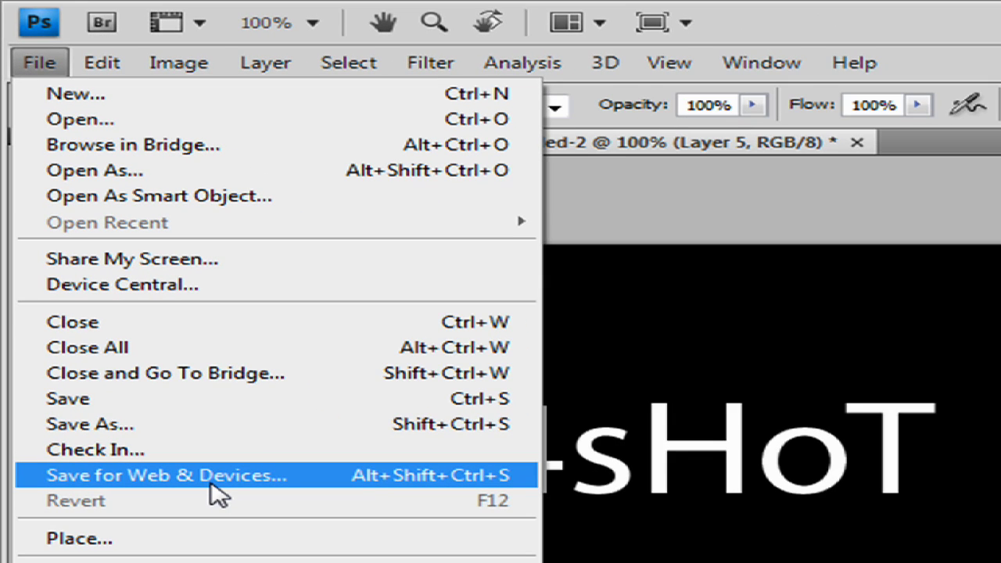
pyautogui.click(213, 490)
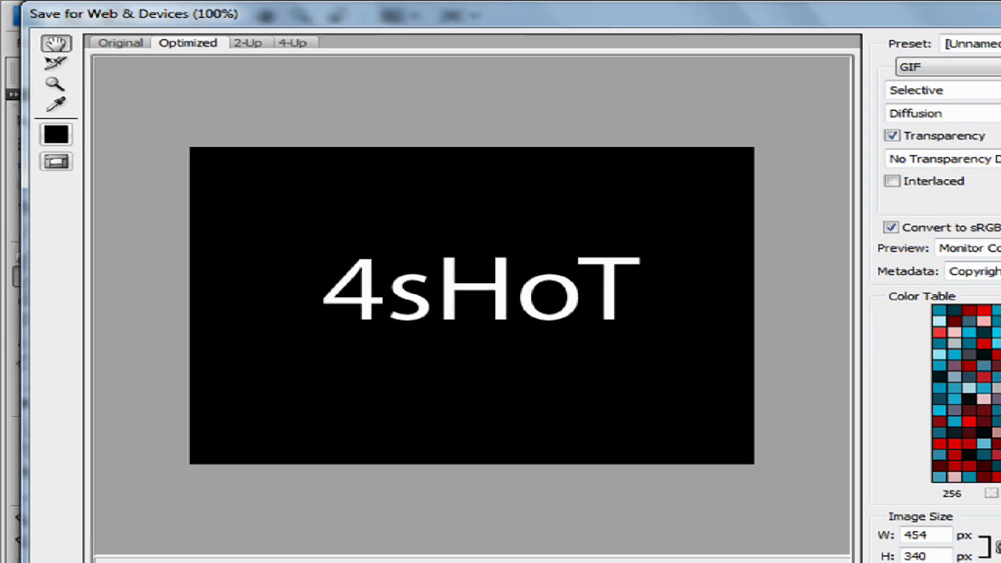
pyautogui.click(885, 492)
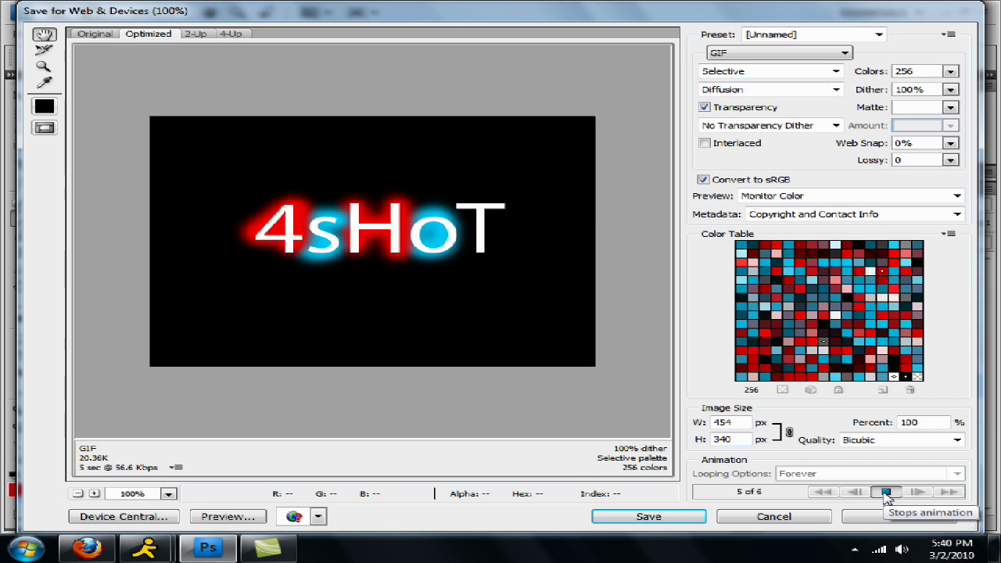
pyautogui.click(886, 491)
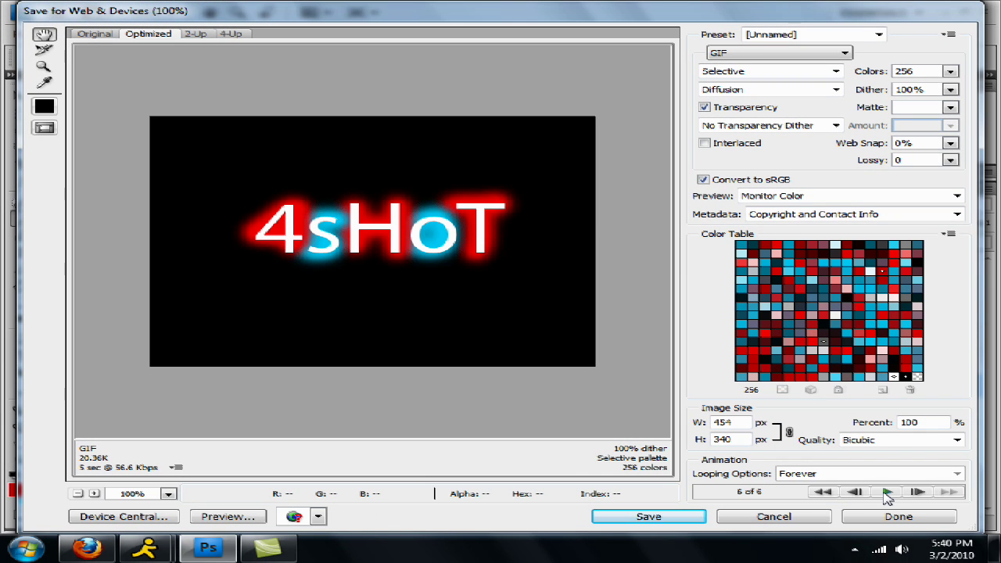
# - Keep GIF as the export format with Forever looping before saving
pyautogui.click(657, 516)
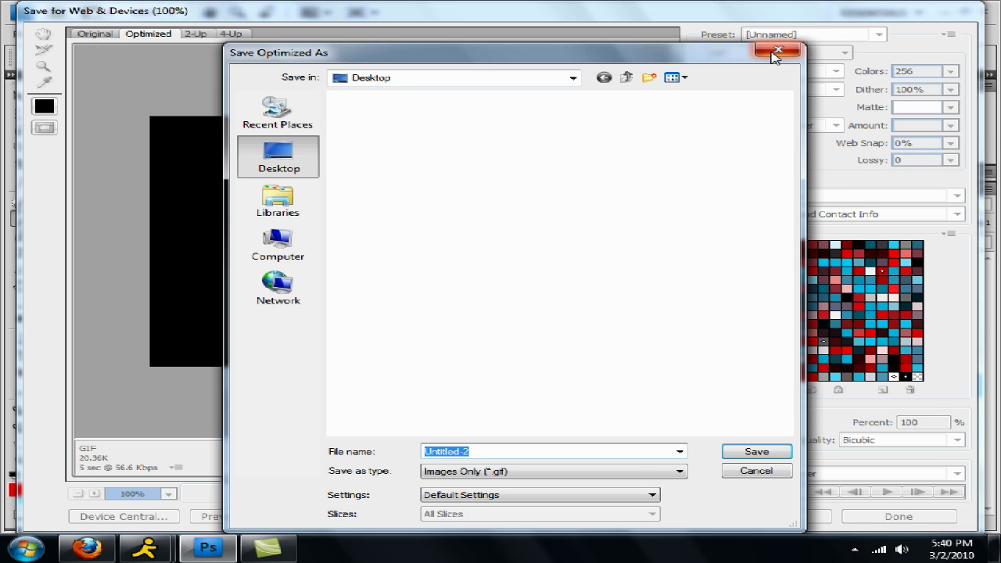
pyautogui.click(778, 61)
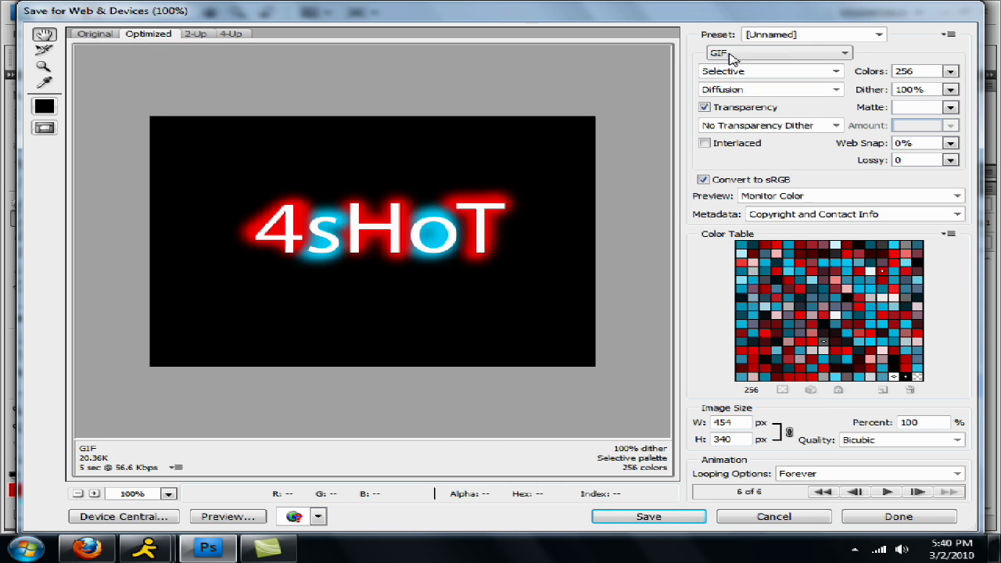
pyautogui.click(734, 55)
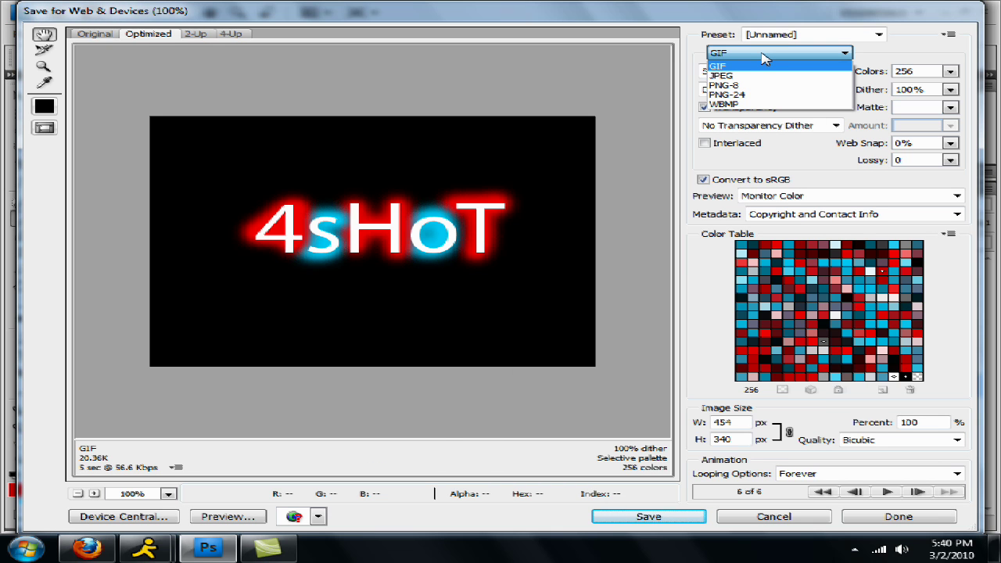
pyautogui.click(763, 58)
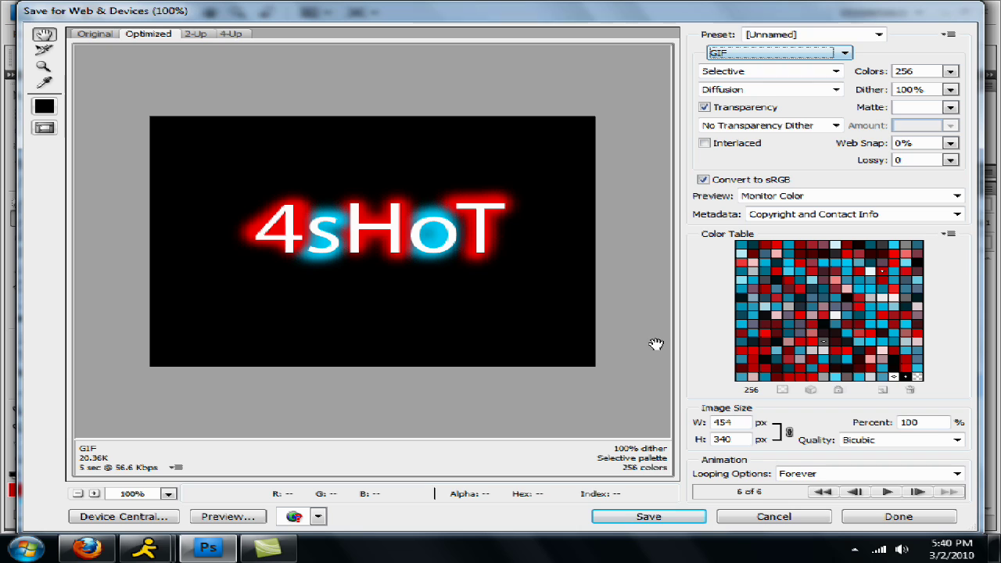
# - Save the optimized animation as 'gif' on the Desktop, Images Only with Default Settings
pyautogui.click(649, 517)
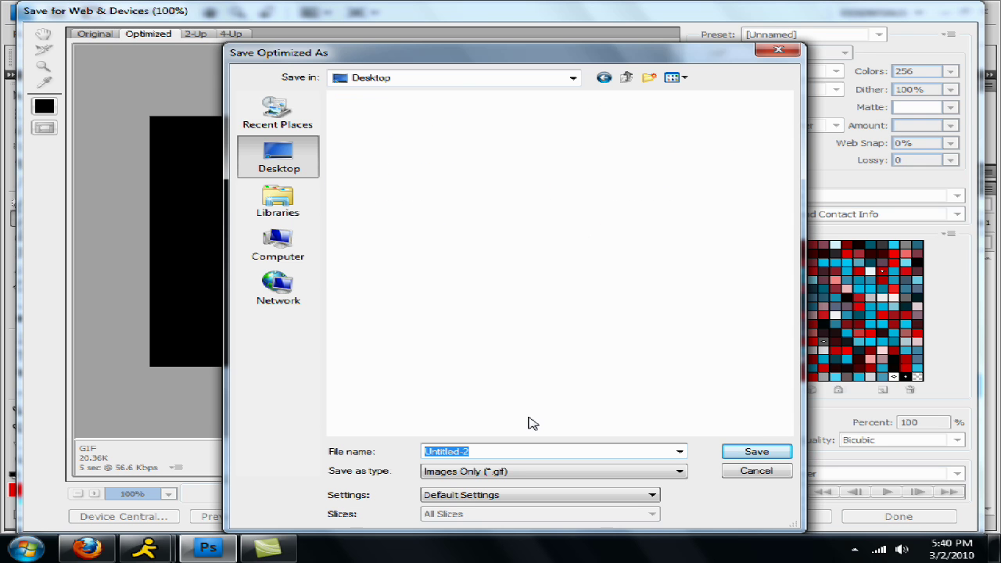
pyautogui.write('gui')
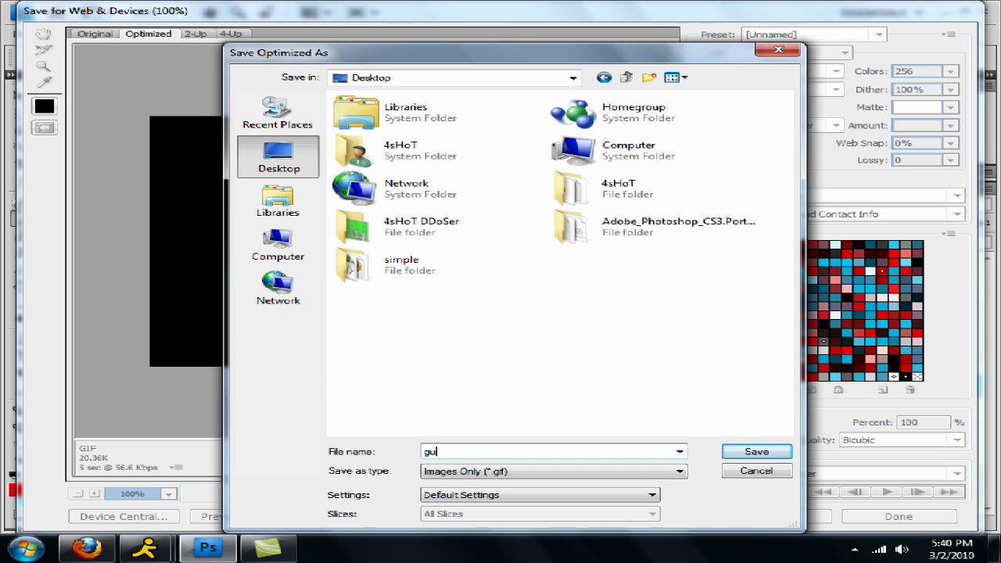
pyautogui.write('if')
pyautogui.click(501, 471)
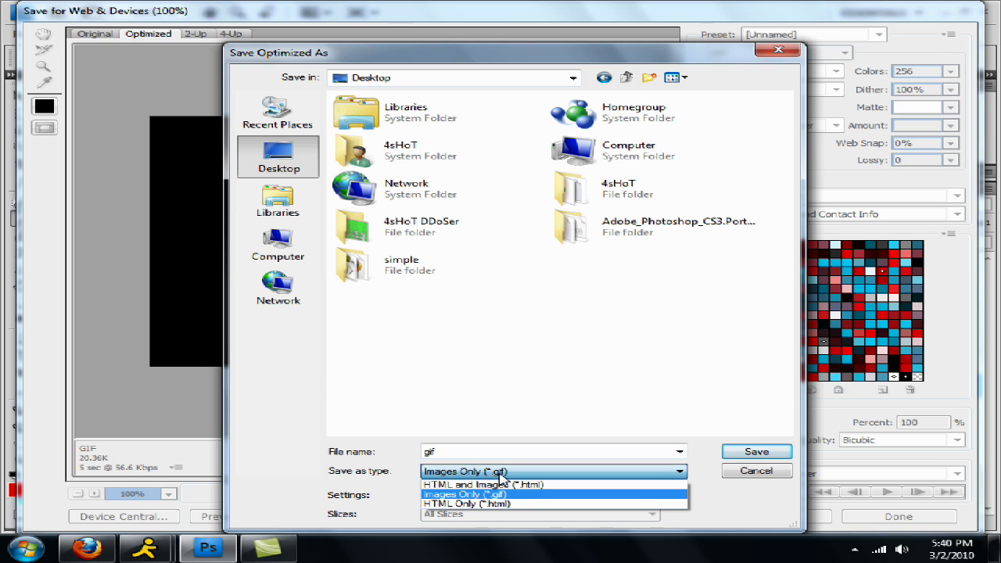
pyautogui.click(501, 474)
pyautogui.click(632, 495)
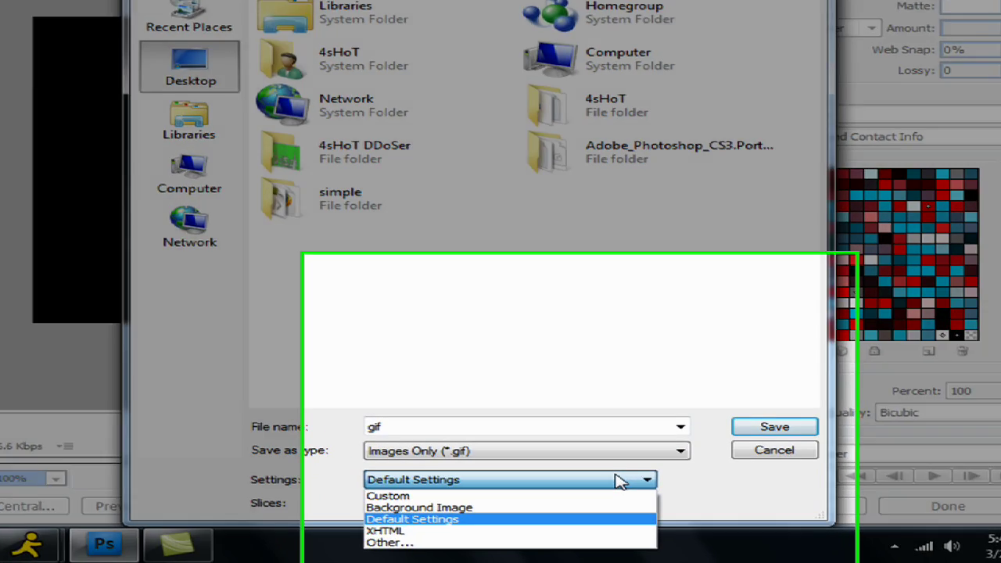
pyautogui.click(617, 481)
pyautogui.click(432, 425)
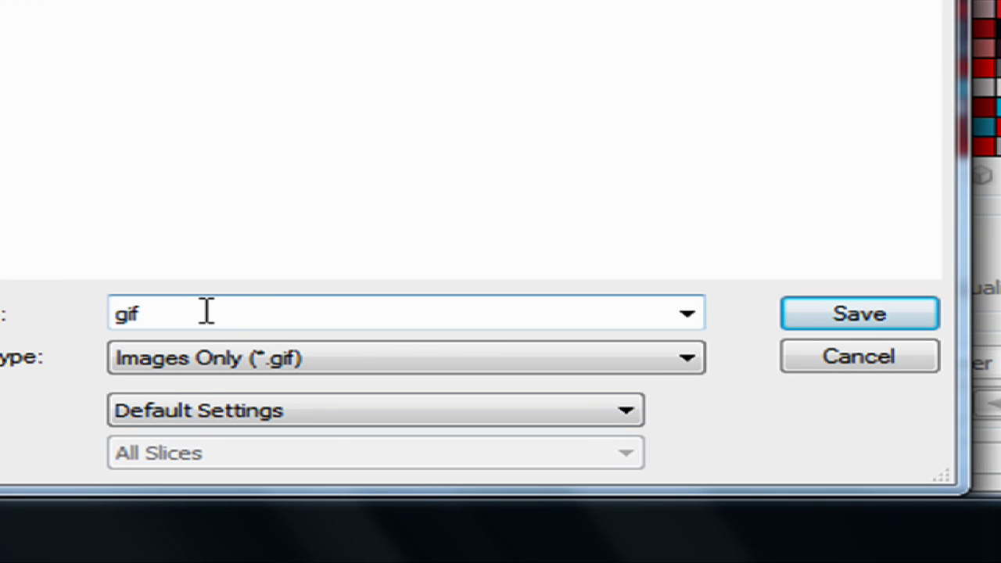
pyautogui.doubleClick(200, 313)
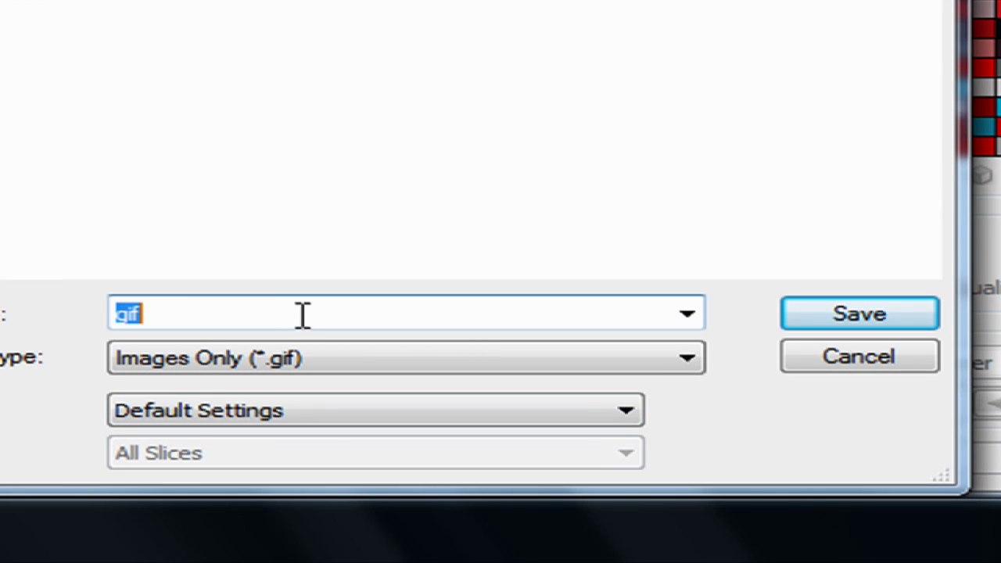
pyautogui.click(402, 367)
pyautogui.click(401, 373)
pyautogui.click(864, 320)
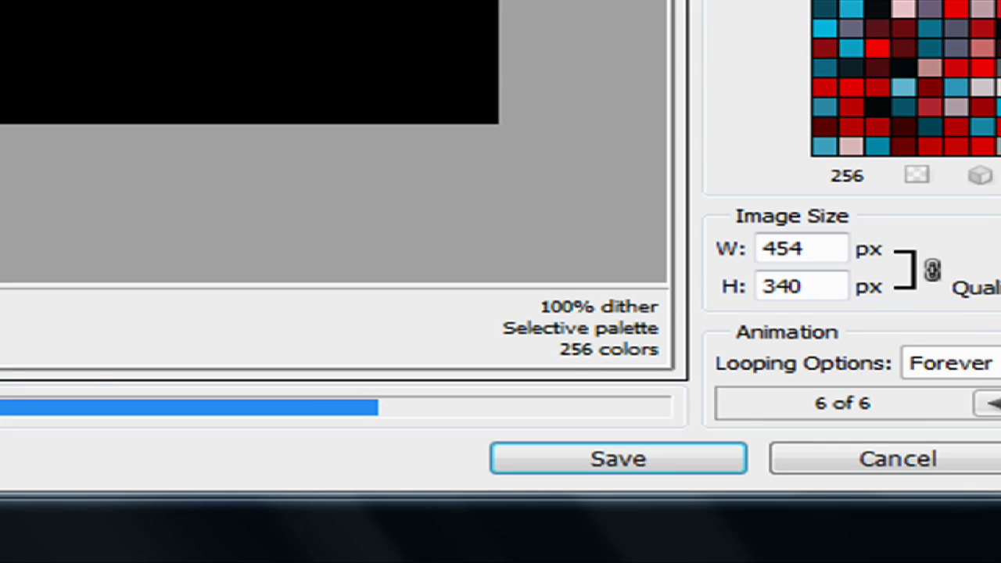